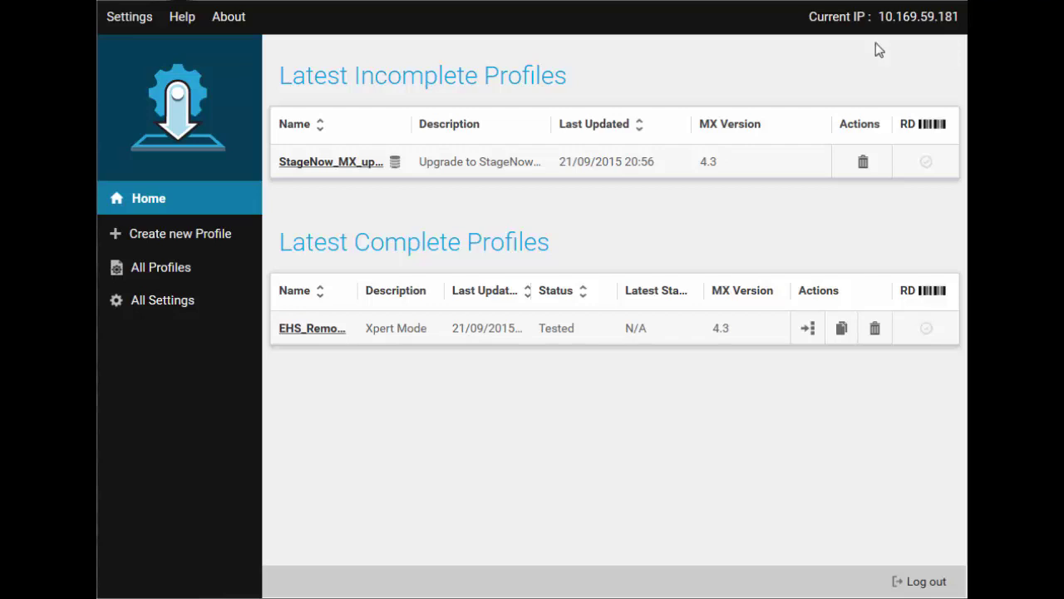
Step: Start a new profile from the StageNow home page to reach the wizard list
click(172, 234)
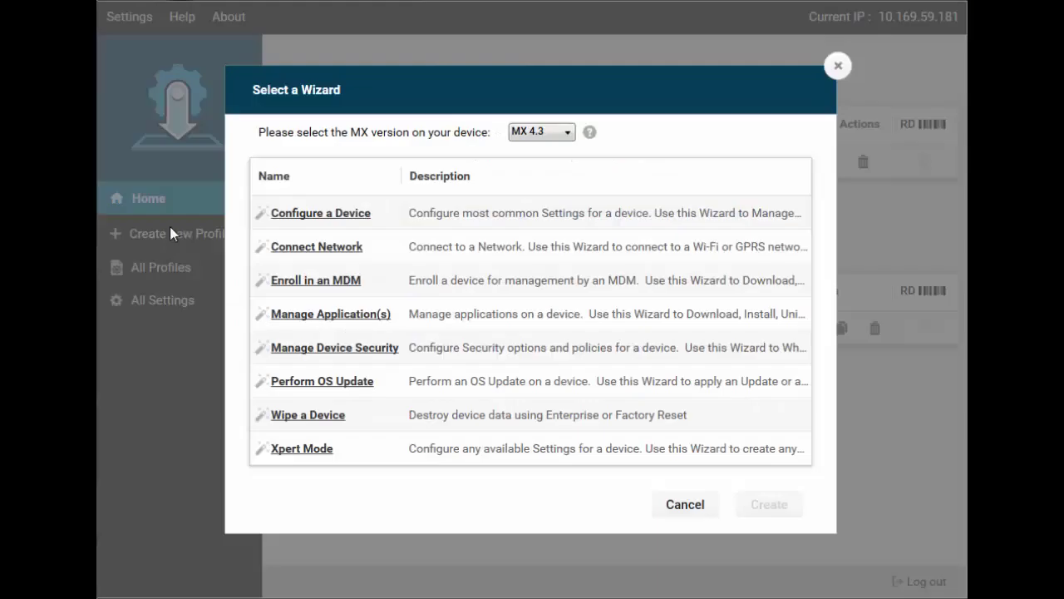
Step: Create a Manage Application(s) profile named DeployEHS and start its wizard
click(333, 327)
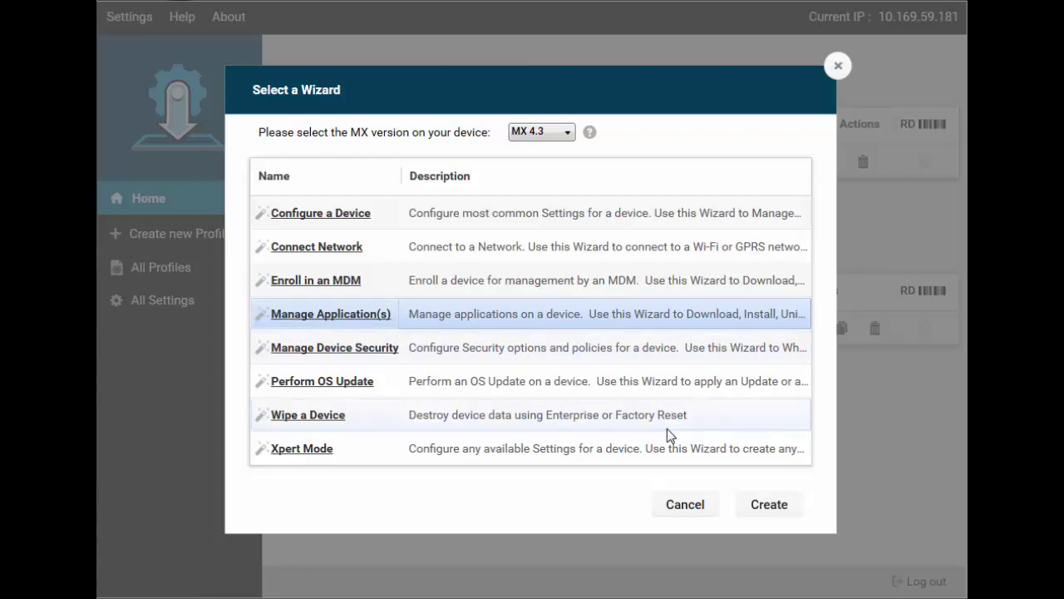
click(769, 507)
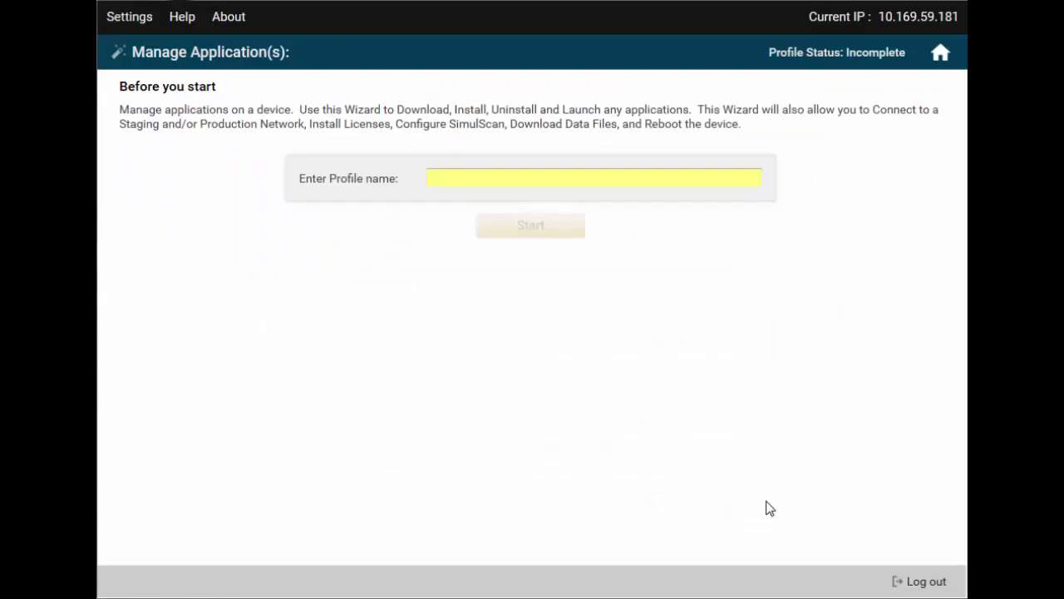
click(454, 180)
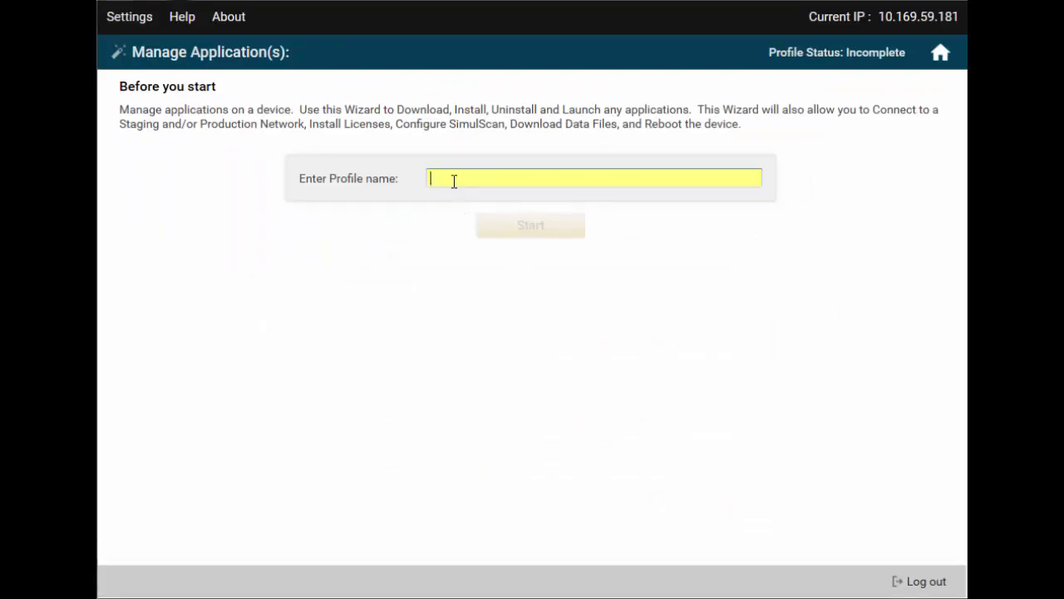
text(DeployEHS)
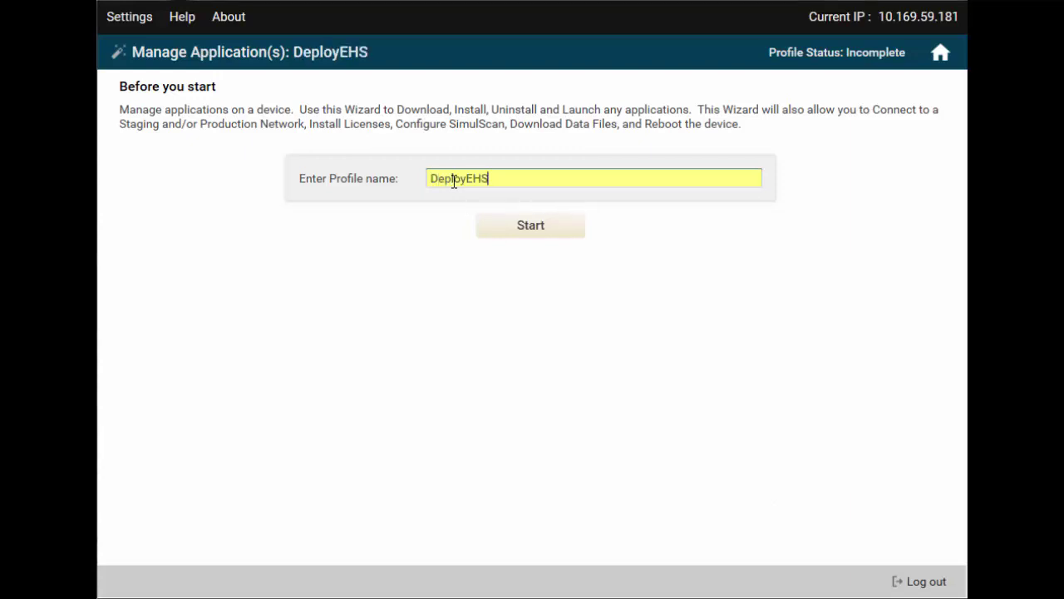
key(Return)
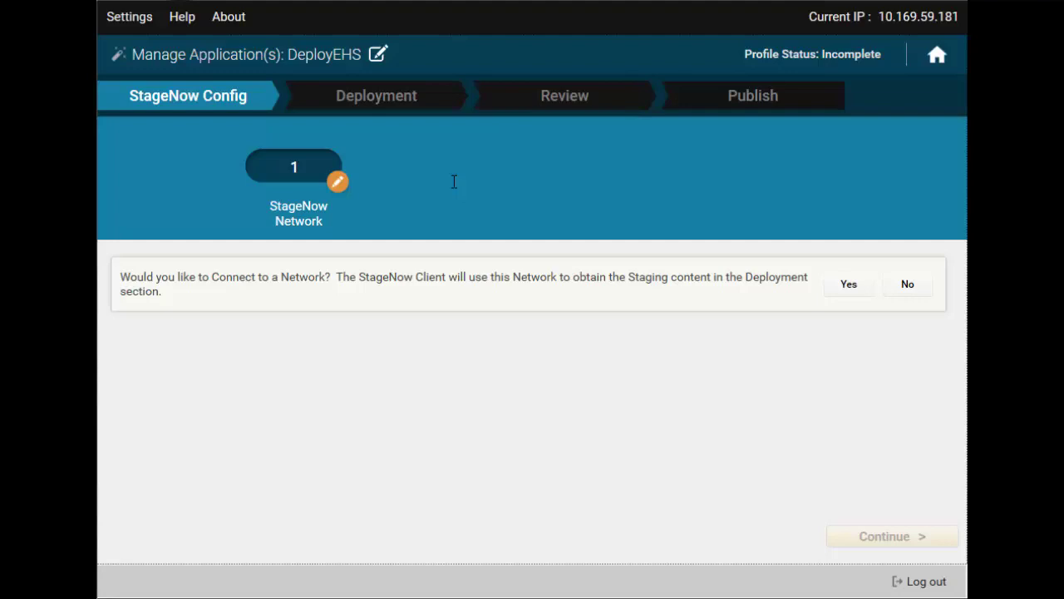
Step: Stage over a Wi-Fi network, skipping certificate management and disconnecting from the current network
click(849, 285)
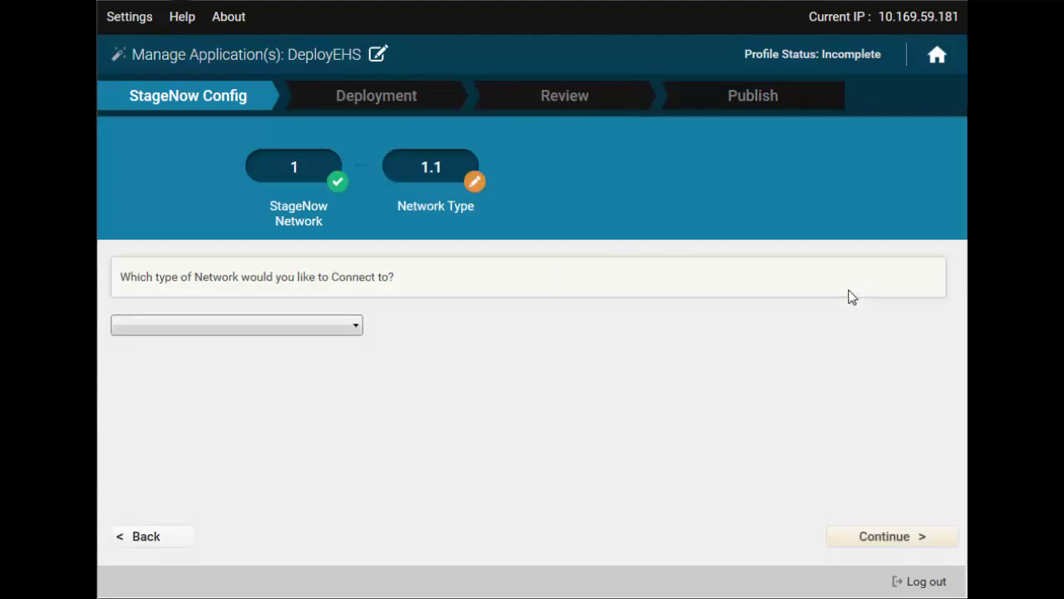
click(286, 324)
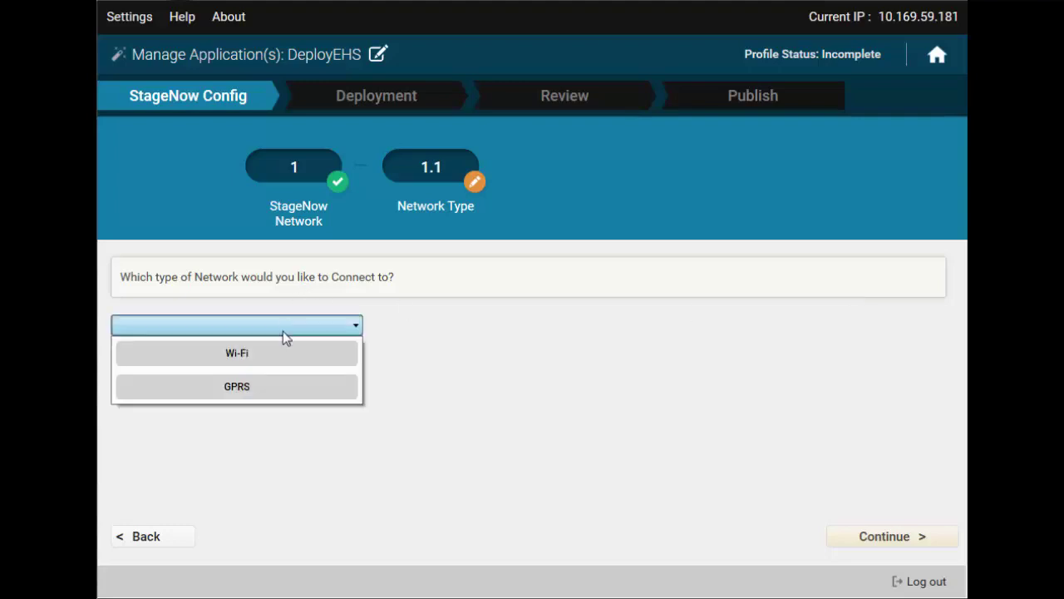
click(273, 351)
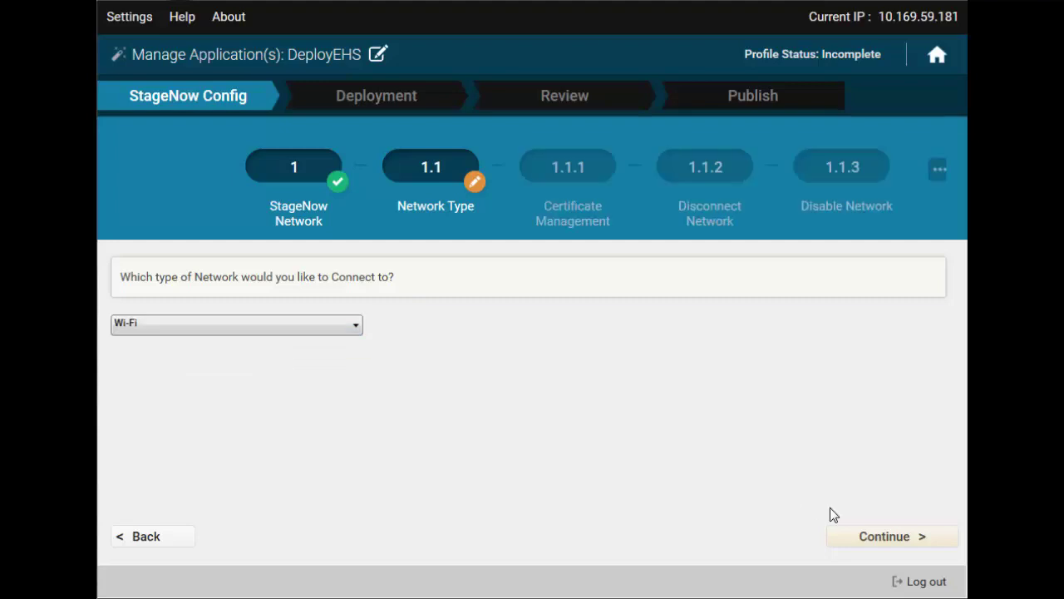
click(861, 535)
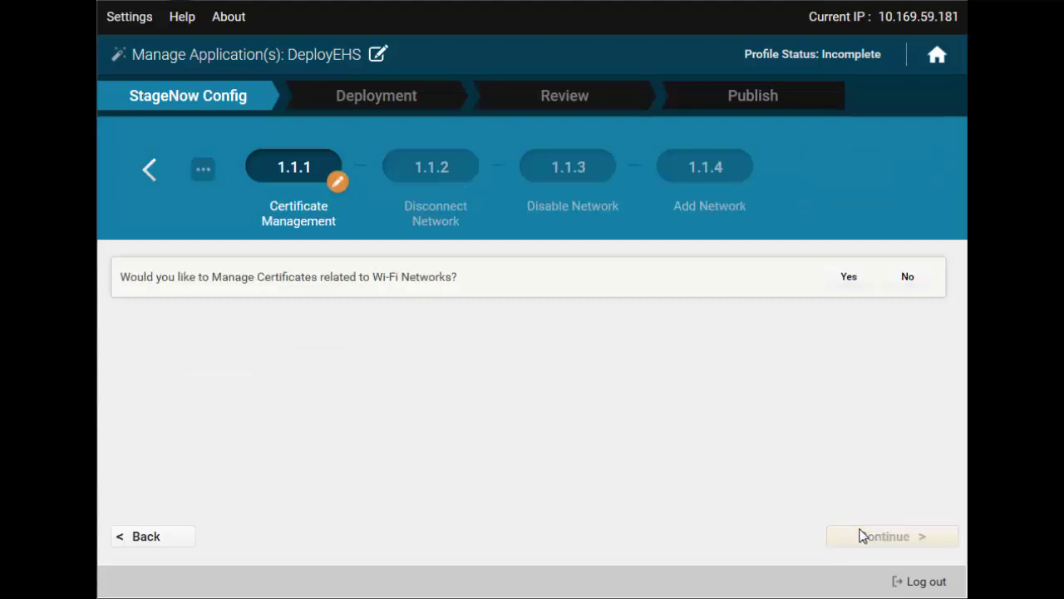
click(909, 287)
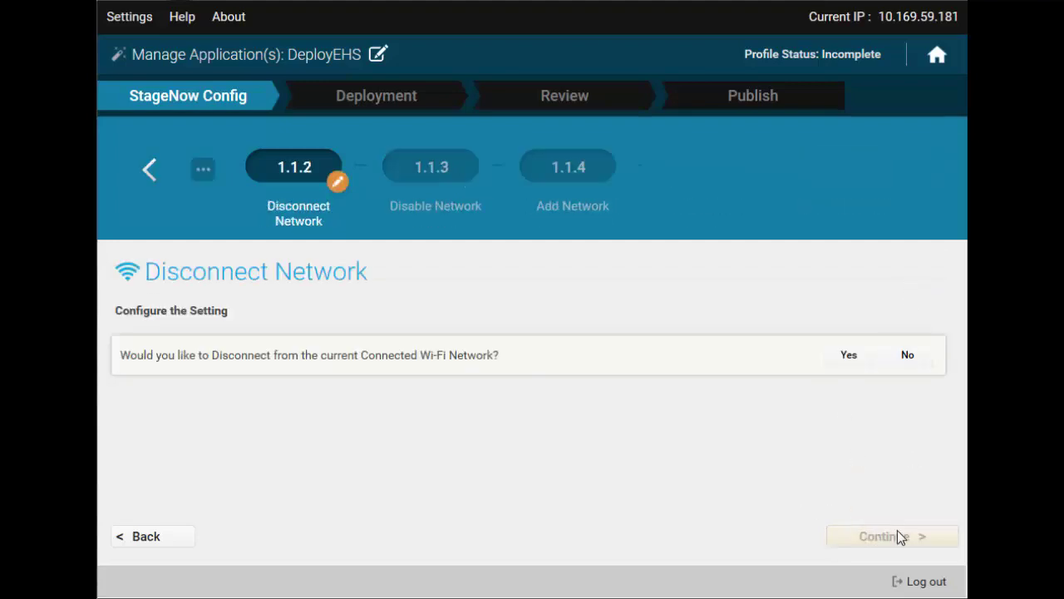
click(901, 356)
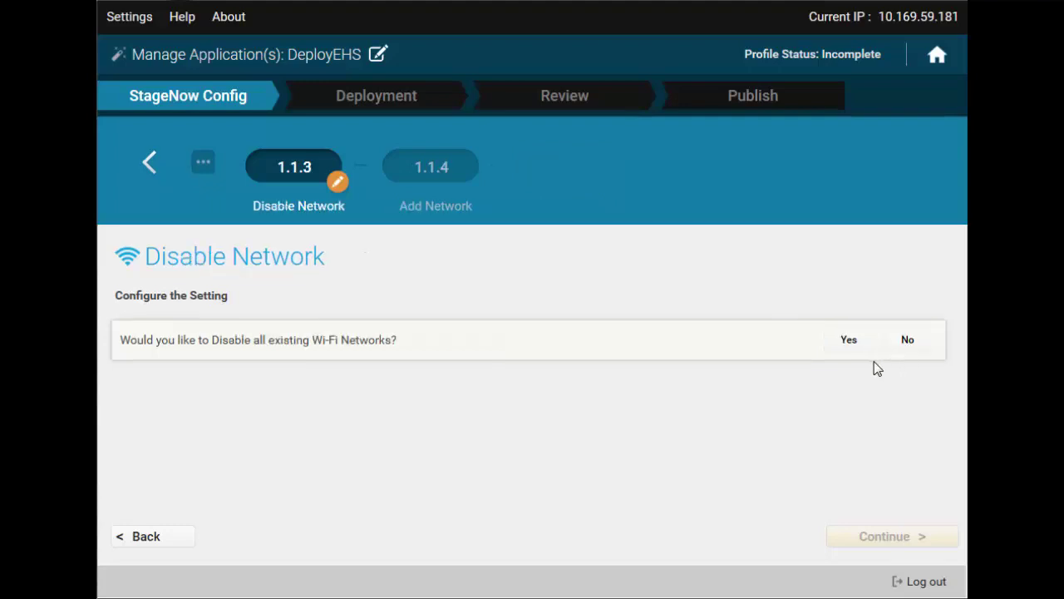
Step: Disable all existing Wi-Fi networks using the saved WLAN.DisableAll setting
click(845, 343)
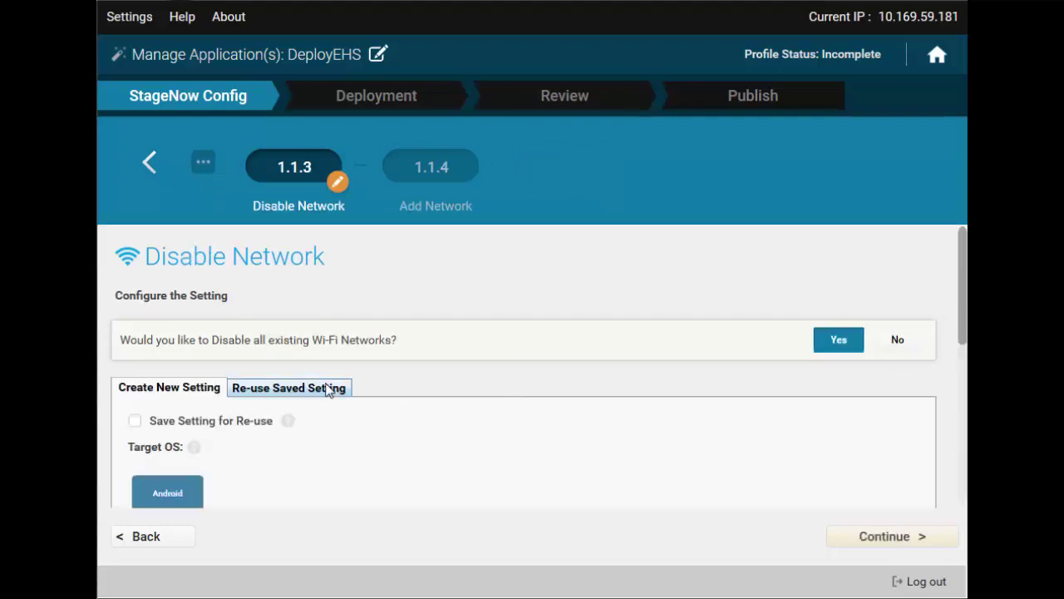
click(329, 389)
click(367, 424)
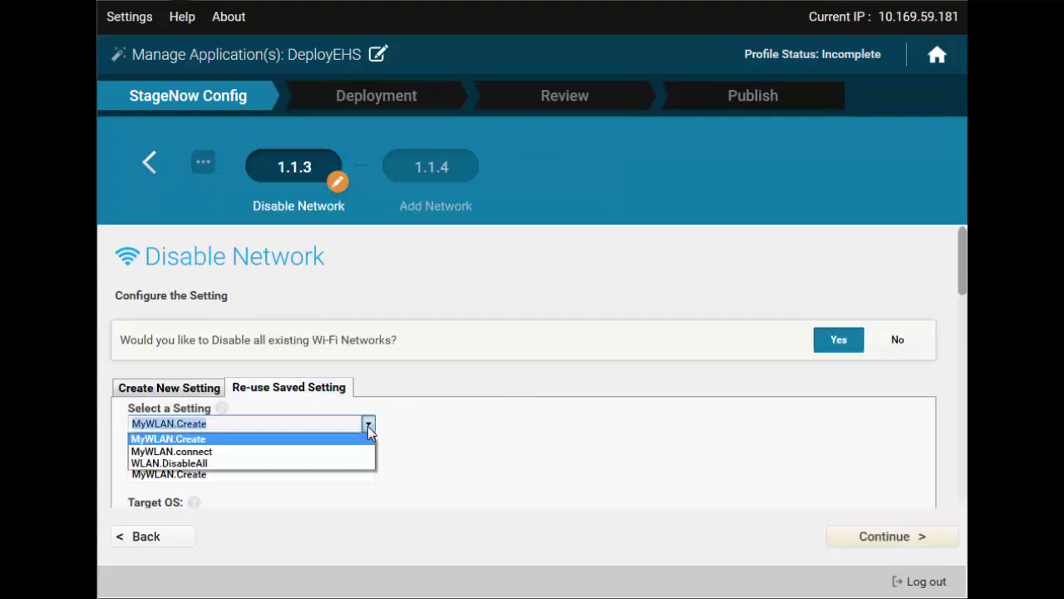
click(290, 463)
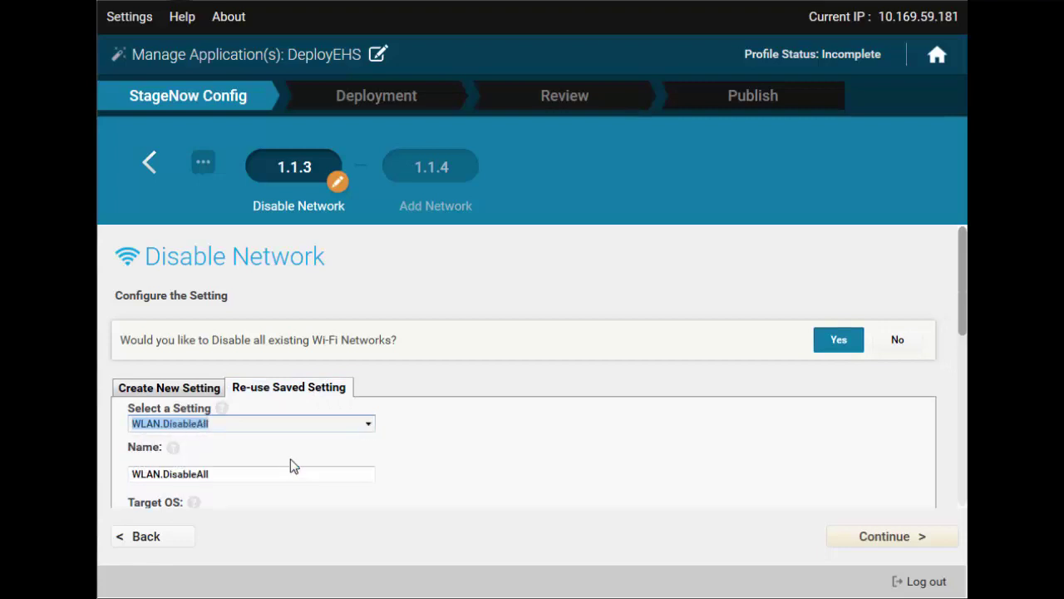
click(860, 540)
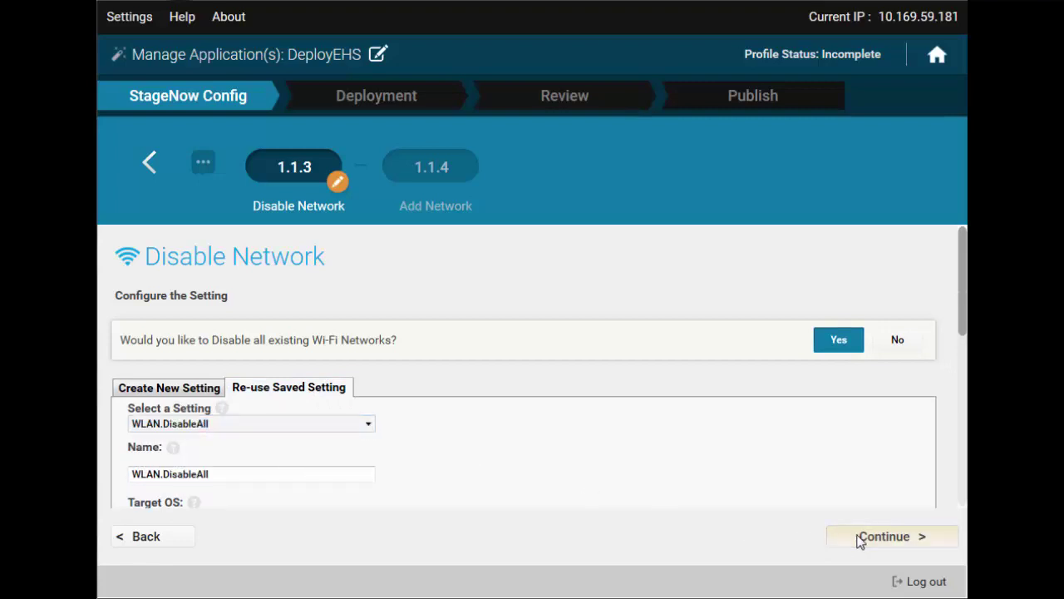
Step: Add the Wi-Fi network using the saved MyWLAN.Create setting
click(842, 345)
click(311, 387)
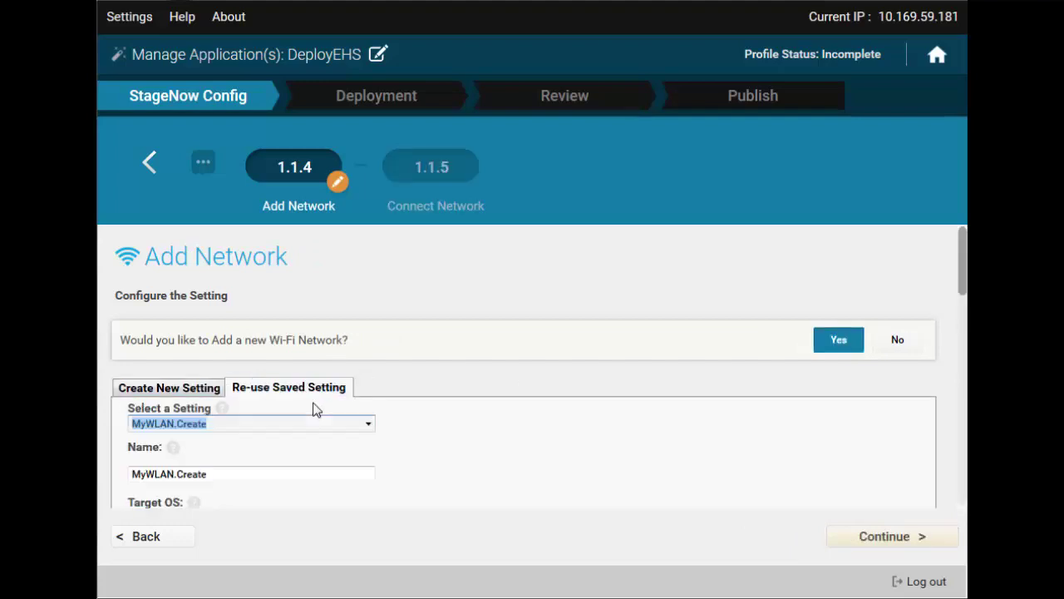
click(367, 423)
click(368, 423)
click(857, 540)
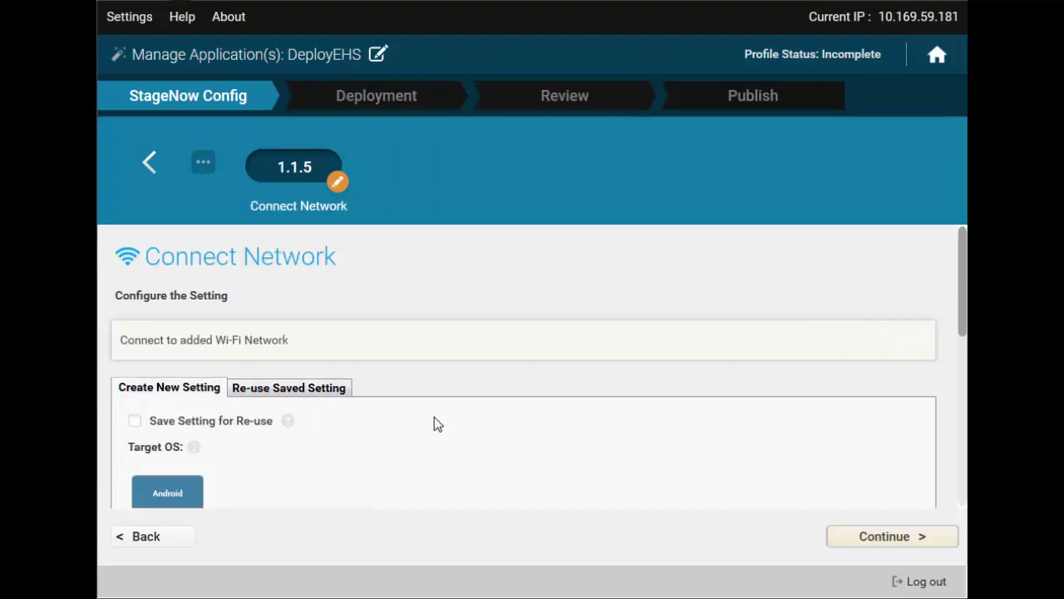
Step: Connect to the network with the saved MyWLAN.connect setting, finishing staging setup
click(303, 388)
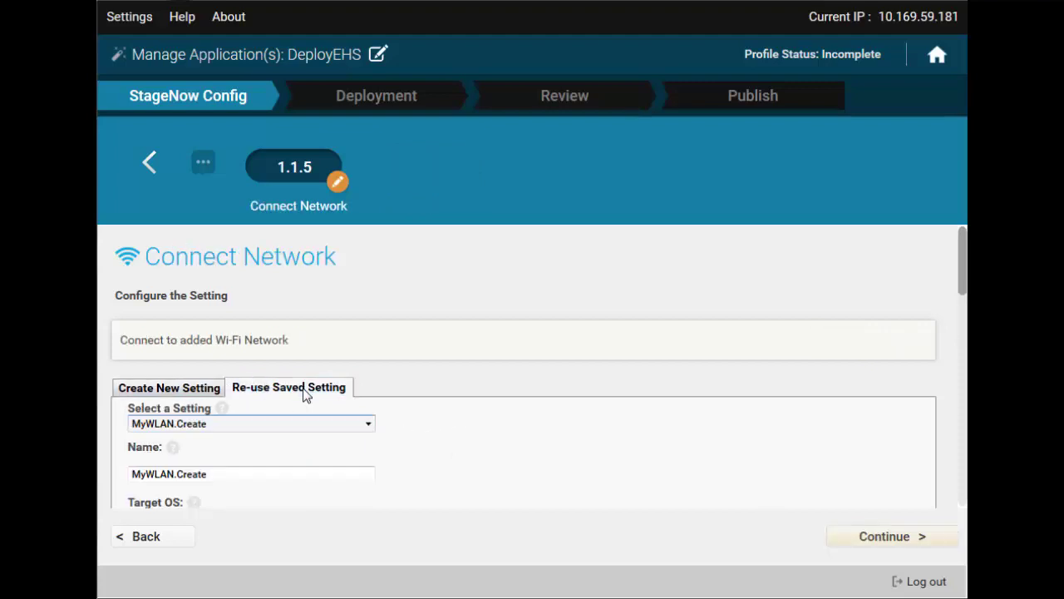
click(368, 423)
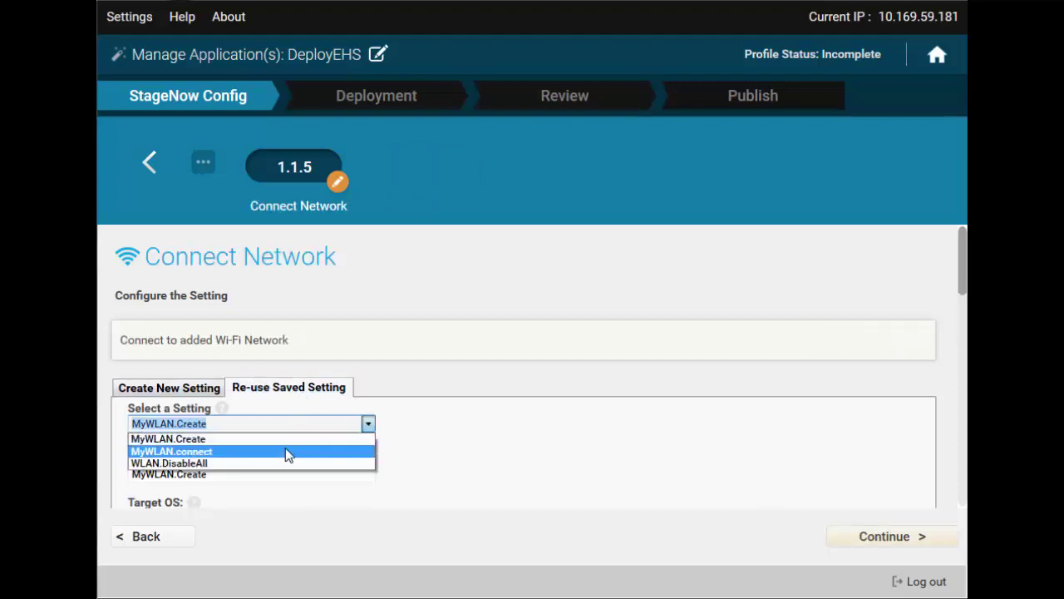
click(285, 451)
click(853, 534)
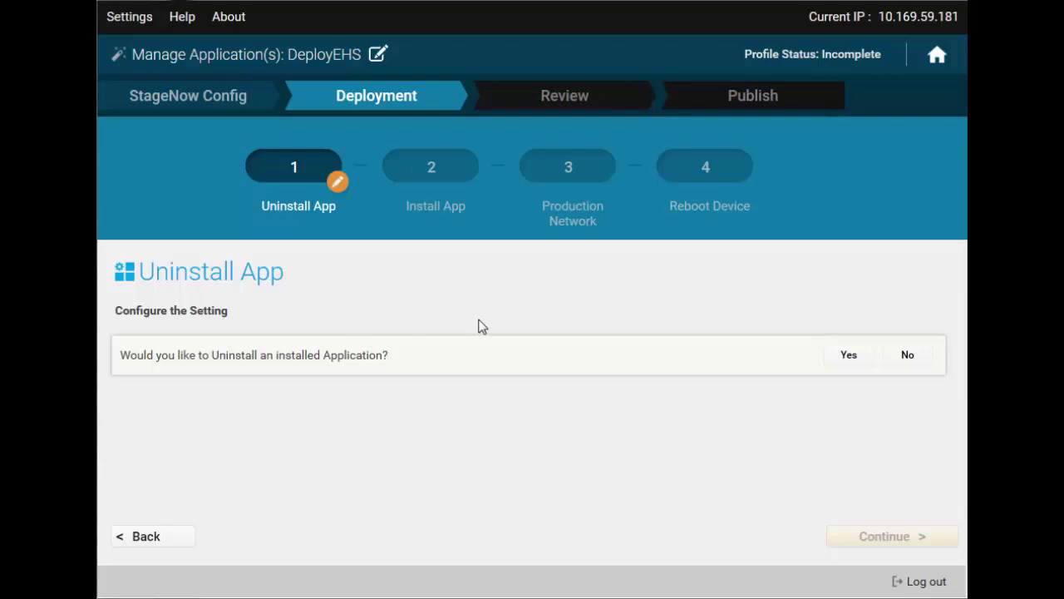
Step: Answer No to uninstalling an application and continue to Install App
click(848, 351)
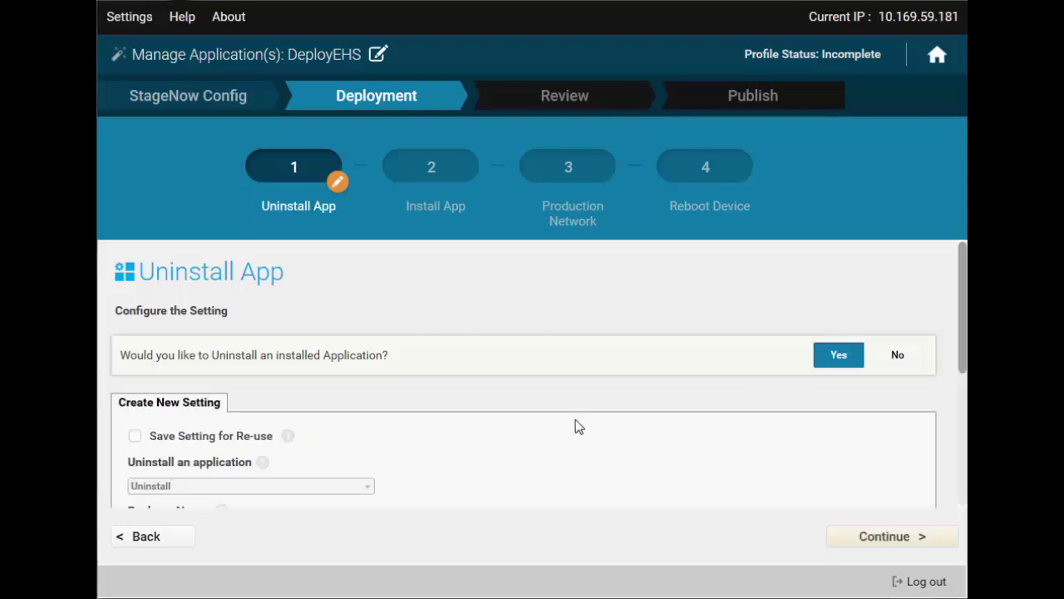
scroll(577, 423, down, 4)
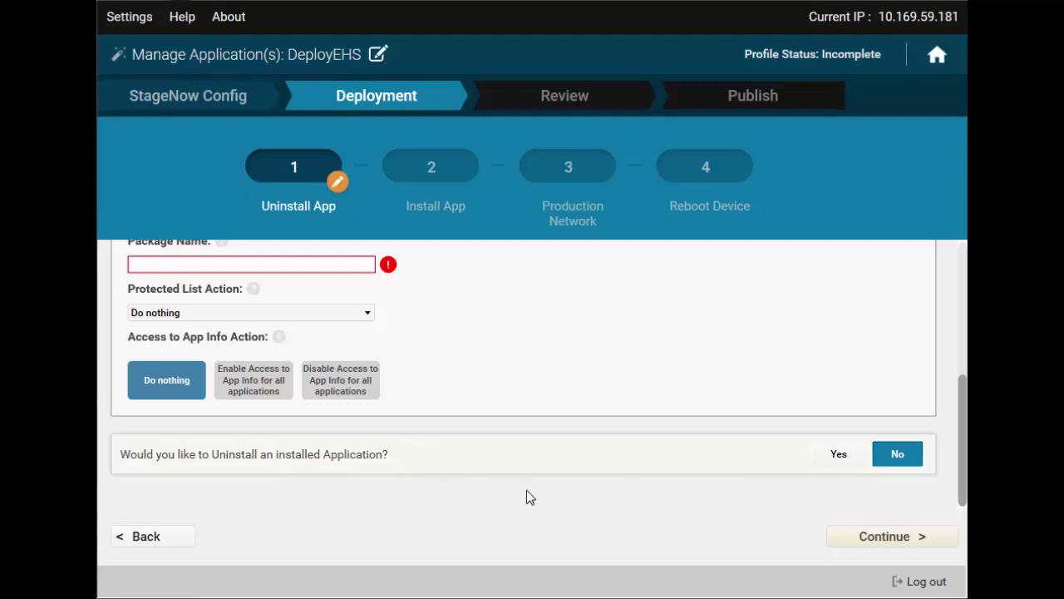
scroll(527, 498, up, 5)
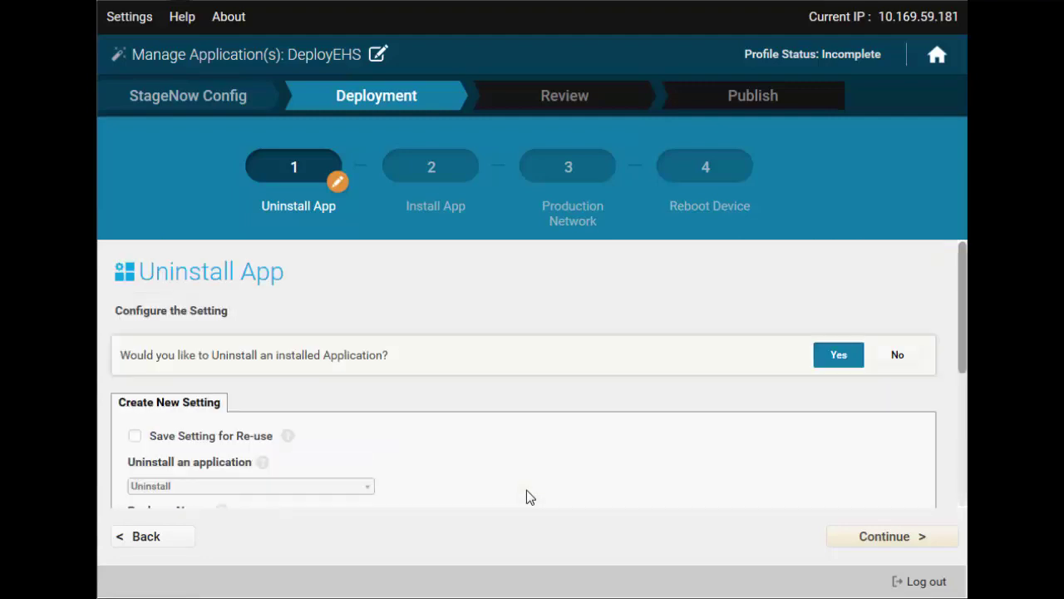
click(888, 351)
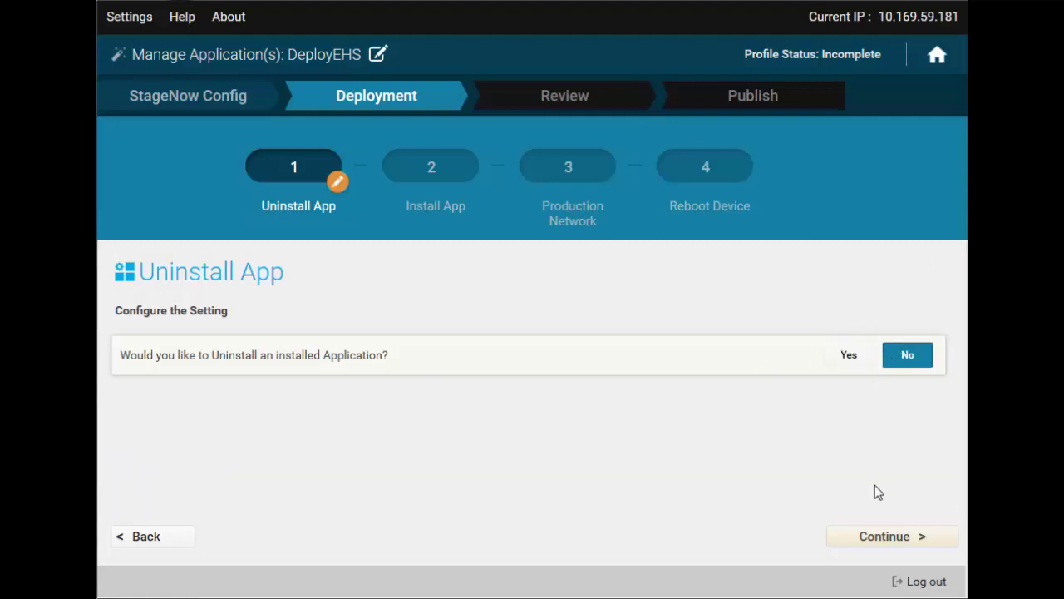
click(878, 537)
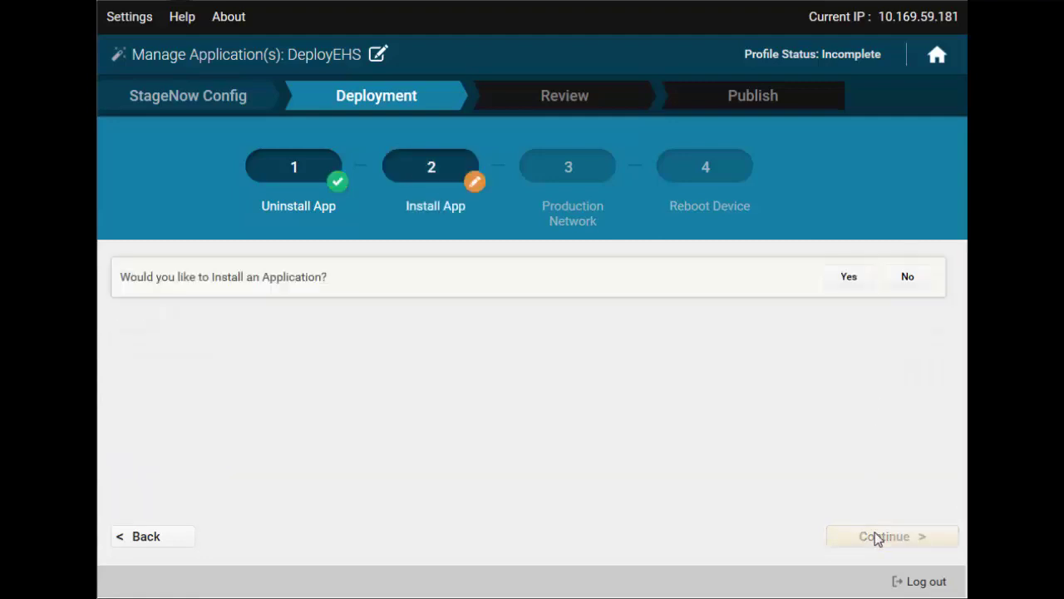
Step: Install an app with no license management or SimulScan, downloading the APK to the device
click(849, 277)
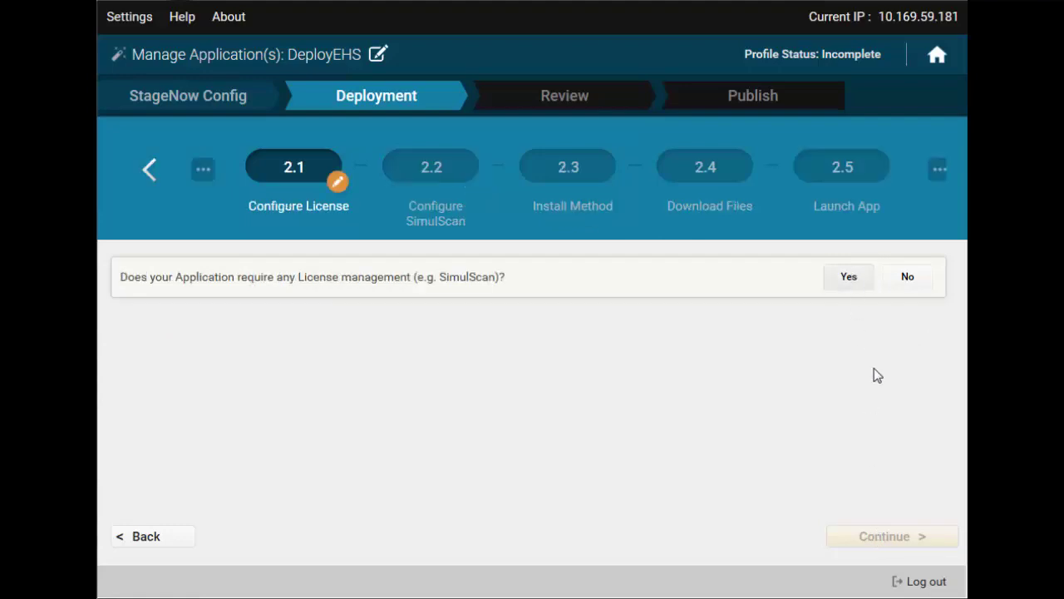
click(909, 283)
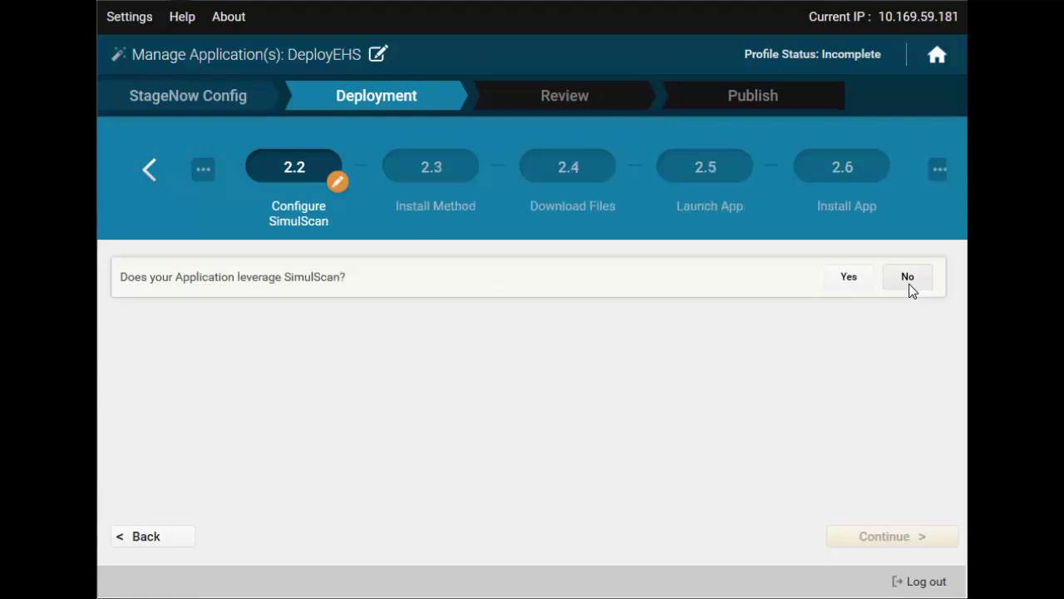
click(908, 284)
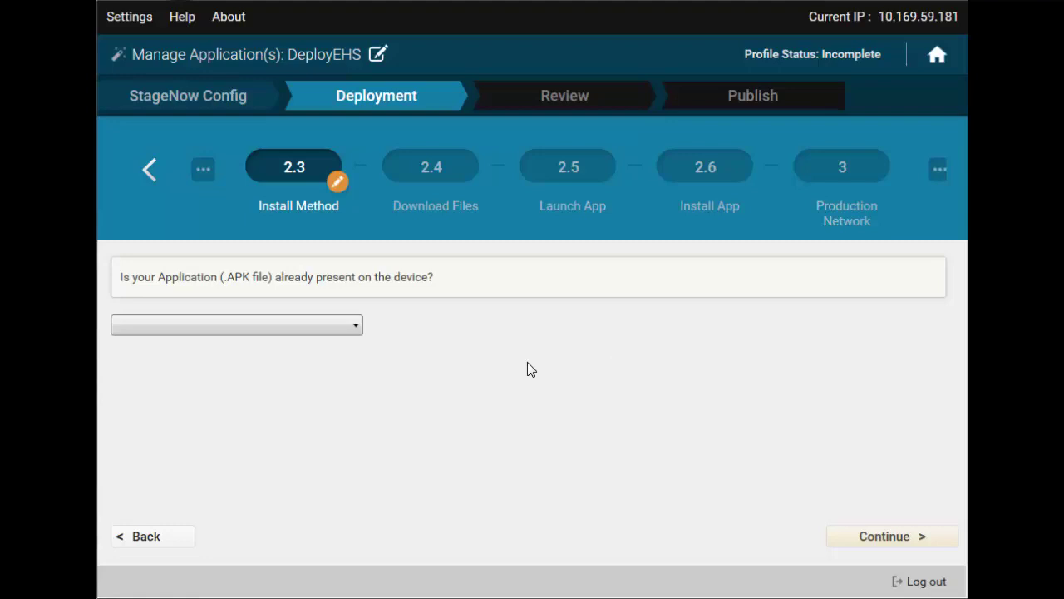
click(243, 332)
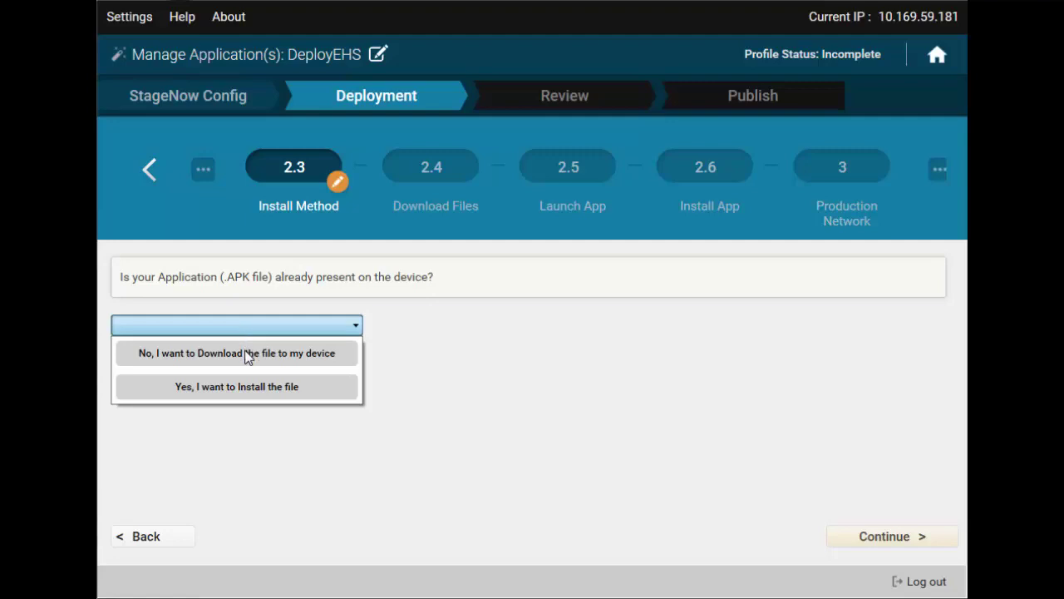
click(247, 354)
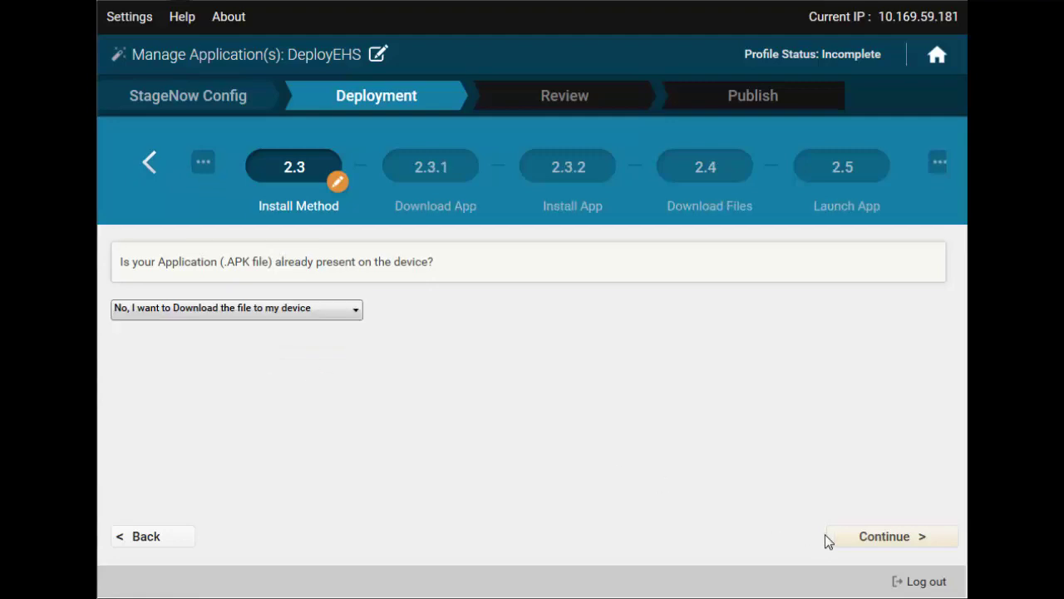
click(867, 541)
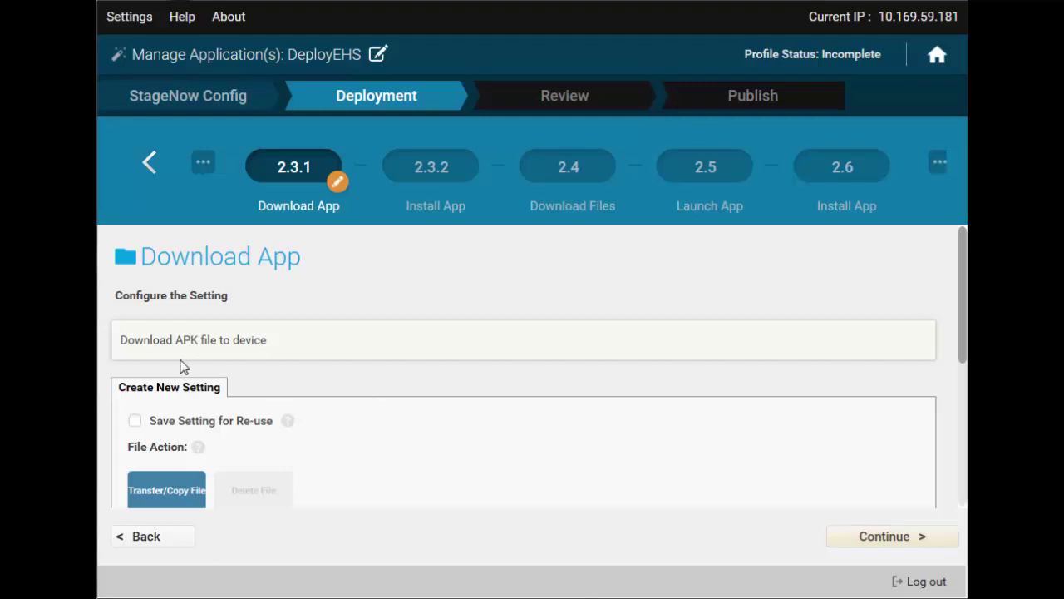
Step: Save the download setting as EHS.downloadAPK with device path /sdcard/EHS.apk
click(135, 421)
click(176, 473)
double_click(176, 473)
triple_click(176, 473)
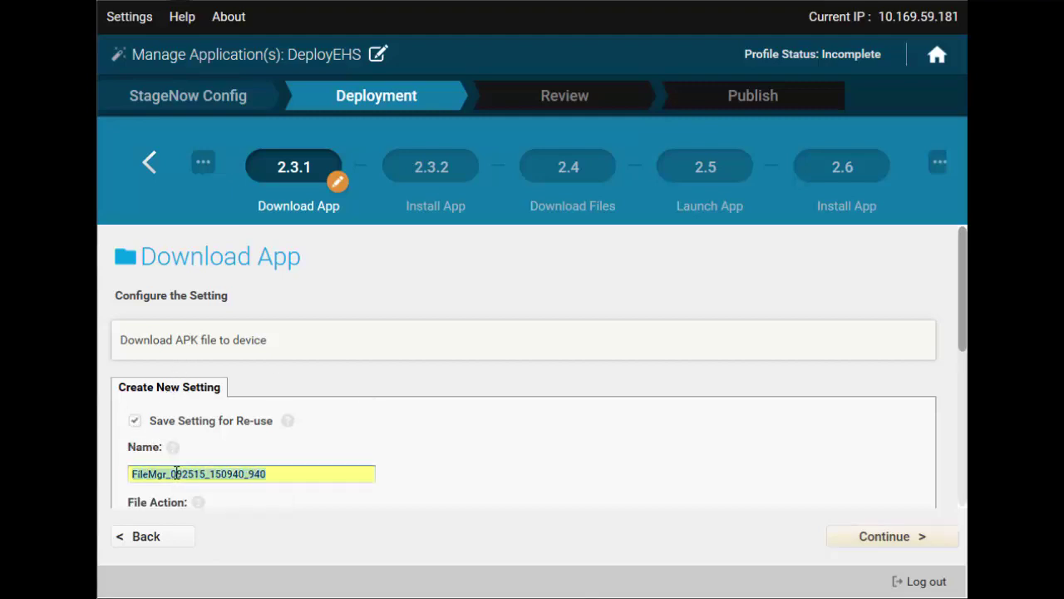
text(EHS.downloadAPK)
scroll(267, 474, down, 3)
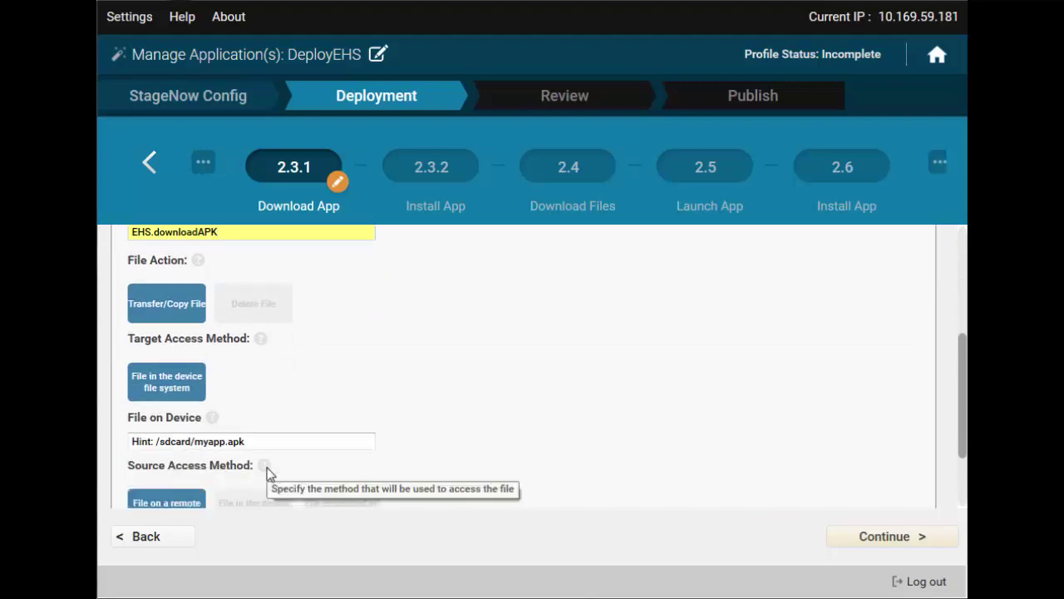
click(266, 446)
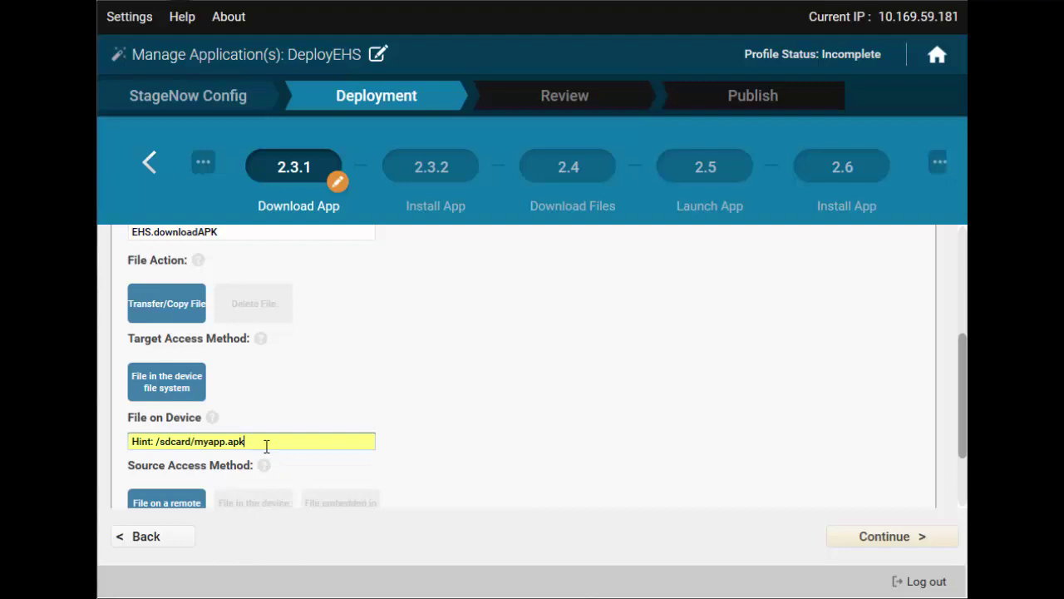
key(Delete)
key(Delete)
key(Delete)
key(Delete)
key(Delete)
key(Delete)
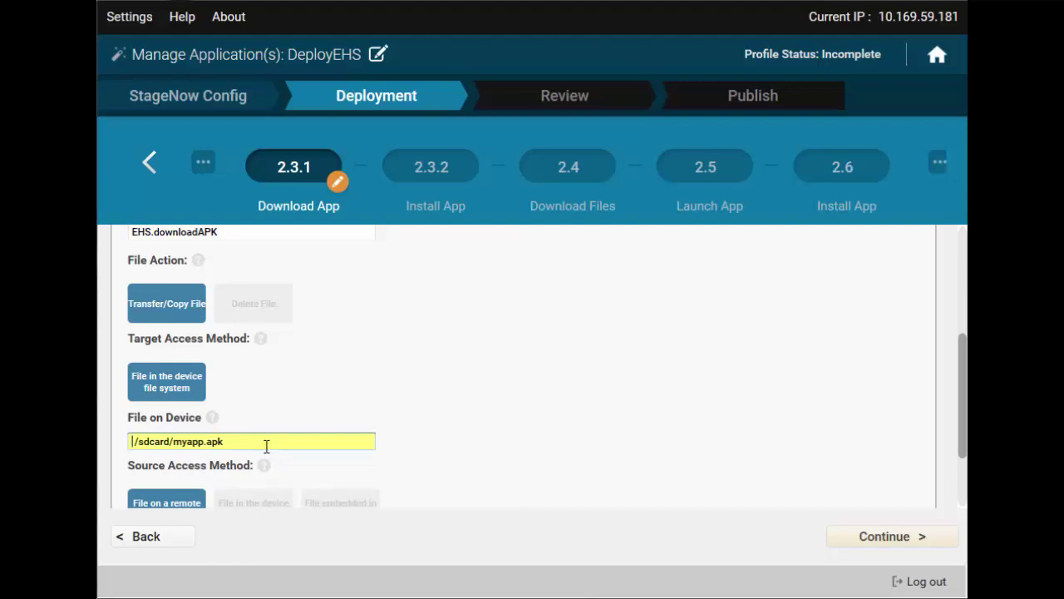
key(Delete)
key(BackSpace)
key(BackSpace)
key(BackSpace)
key(BackSpace)
key(BackSpace)
key(BackSpace)
key(BackSpace)
key(BackSpace)
key(BackSpace)
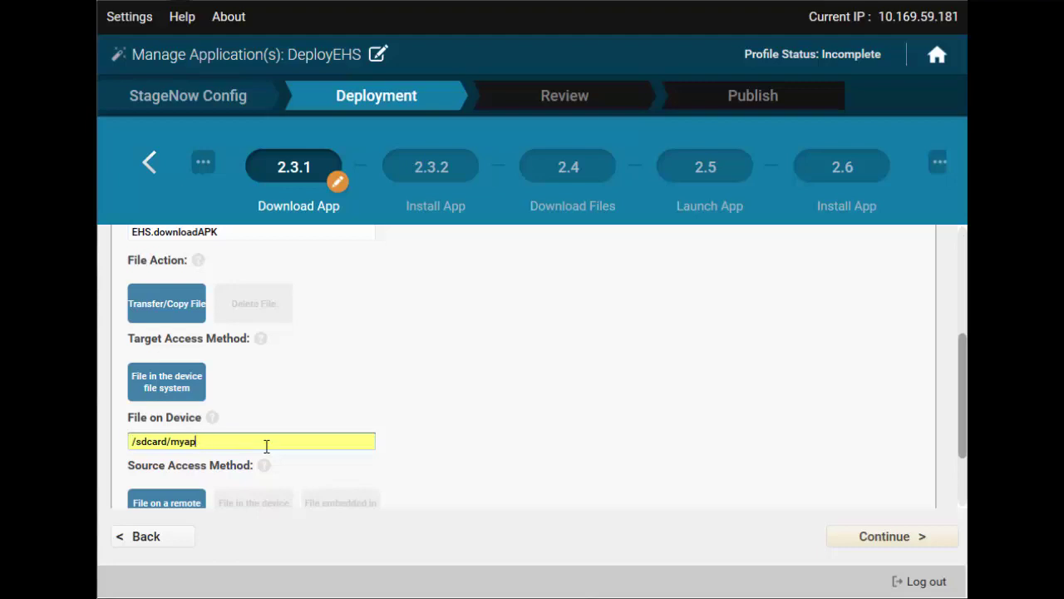
text(EHS.apk)
Step: Use EHS_2.1.4_Symbol.apk from the workstation as the staging-server source file
scroll(312, 424, down, 2)
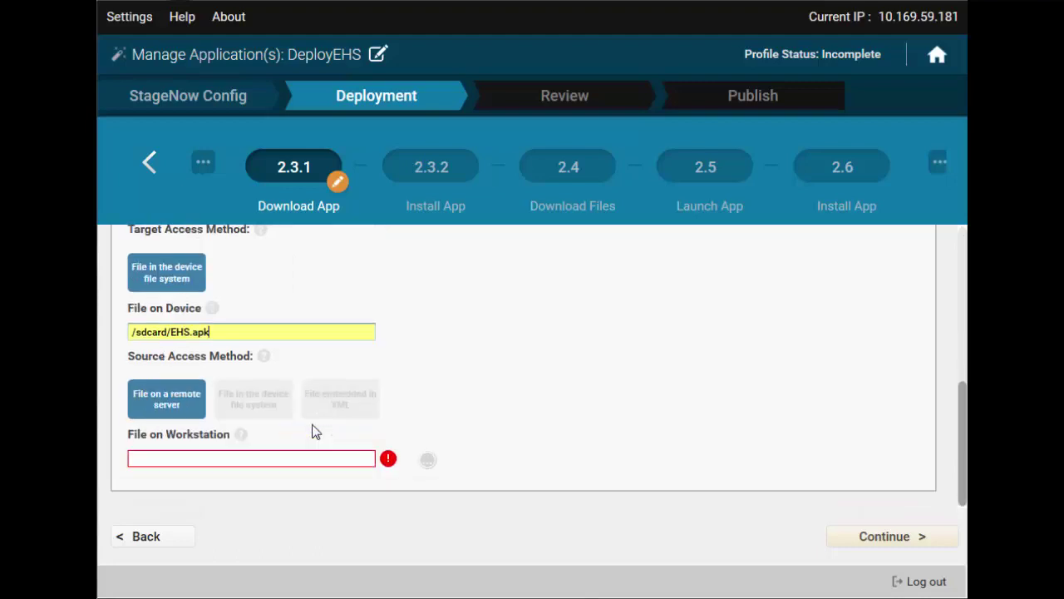
click(427, 462)
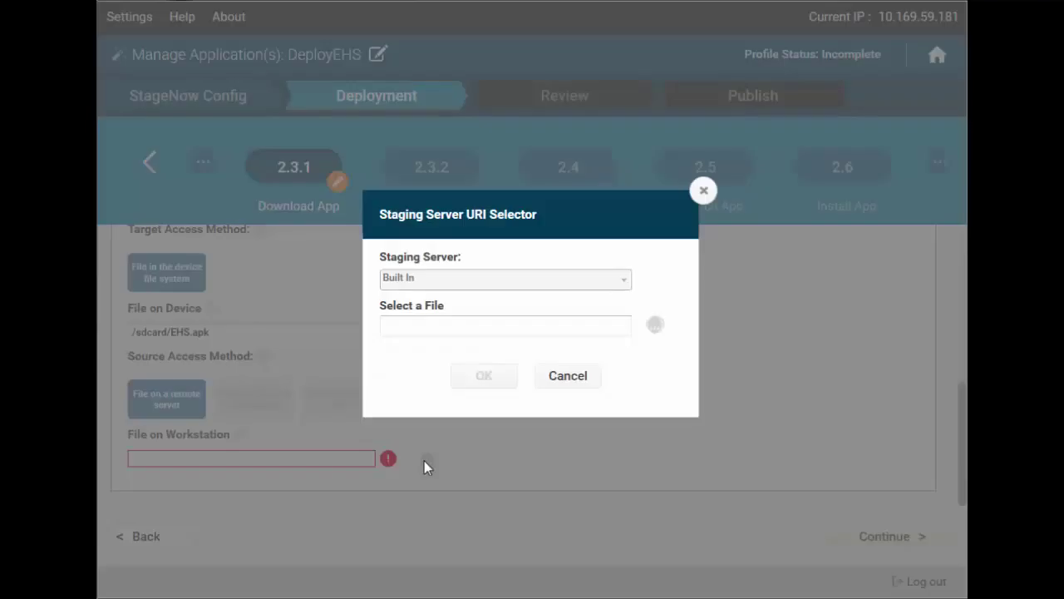
click(655, 325)
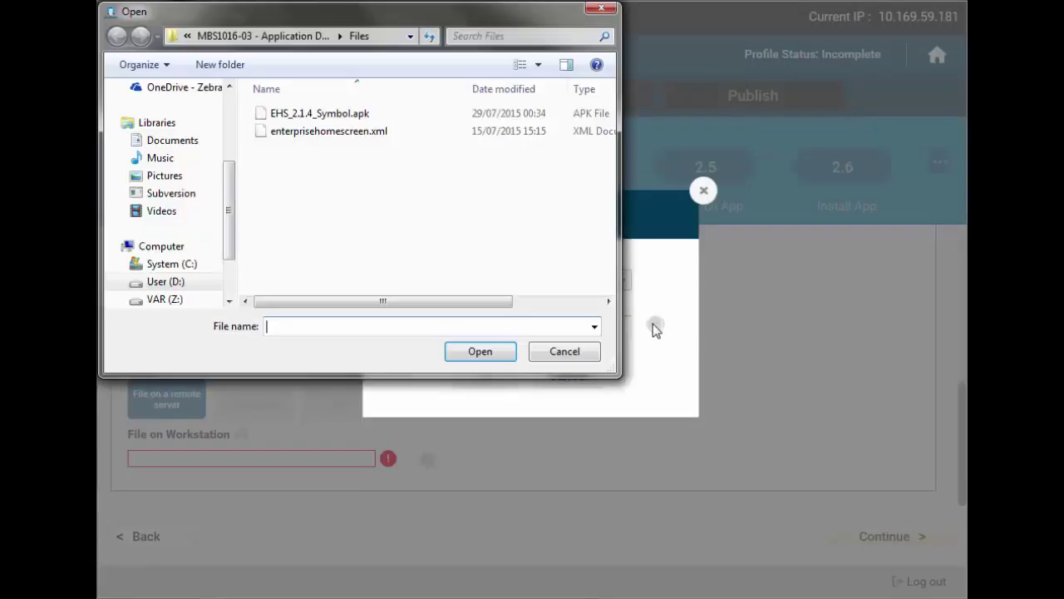
double_click(326, 114)
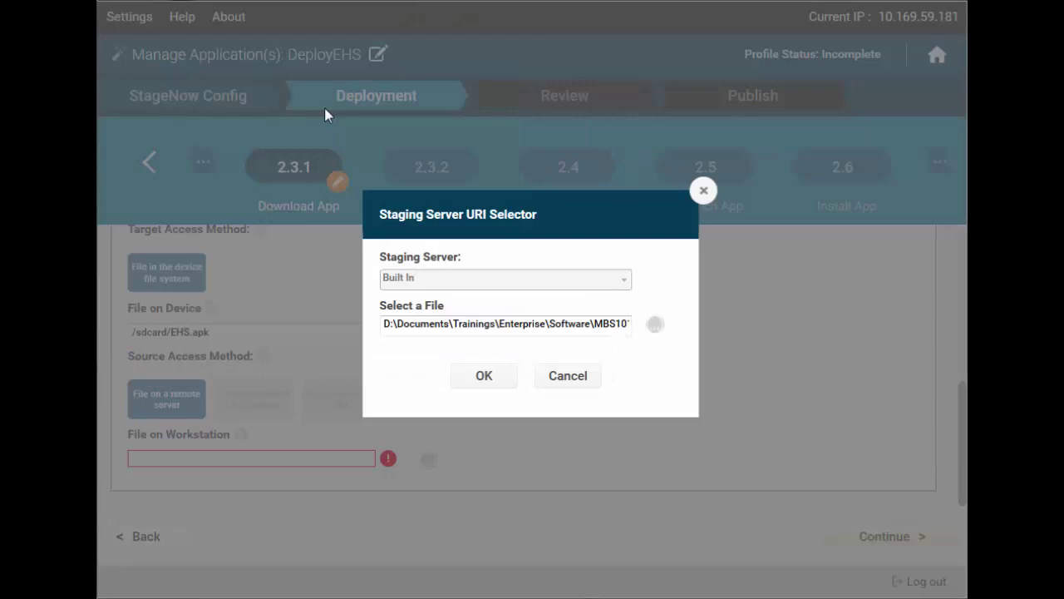
click(473, 375)
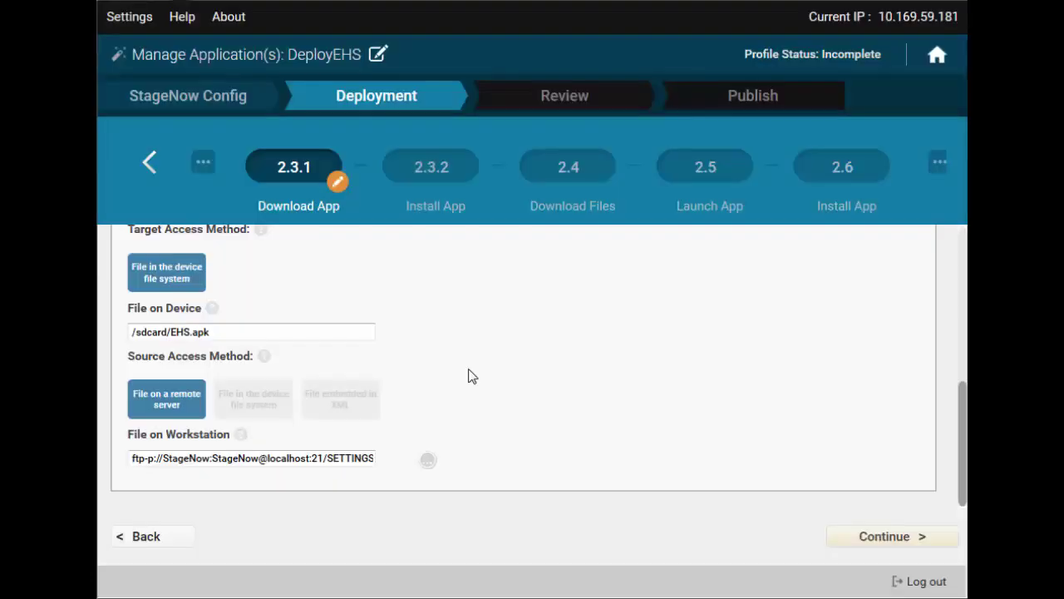
click(858, 540)
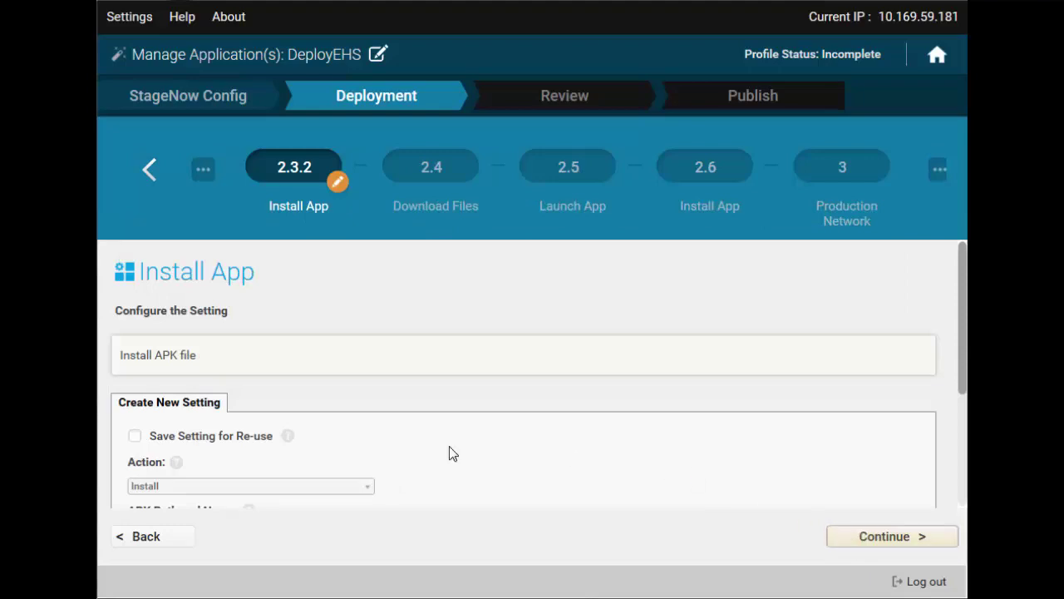
Step: Save the install setting as EHS.installAPK, installing /sdcard/EHS.apk from the device
click(244, 435)
click(295, 490)
key(ctrl+a)
text(EHS)
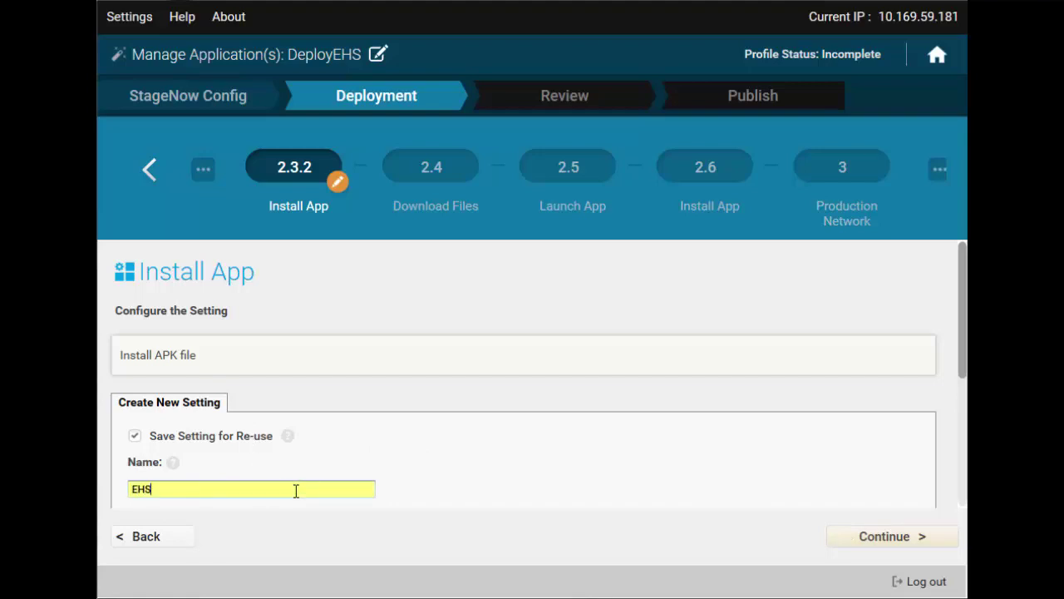
text(.installAPK)
scroll(344, 454, down, 4)
double_click(261, 424)
click(261, 424)
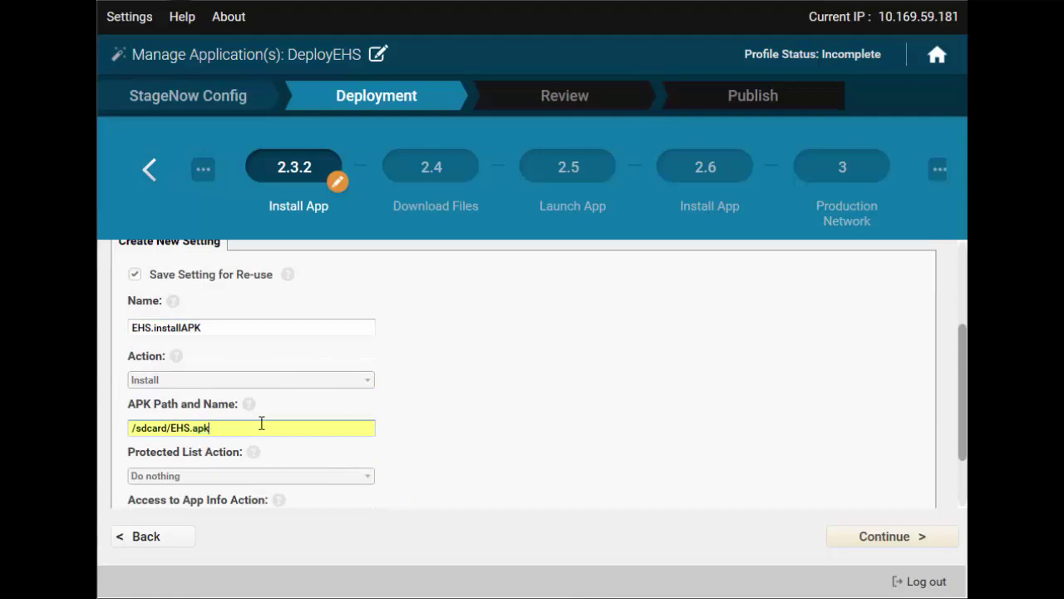
scroll(262, 424, down, 2)
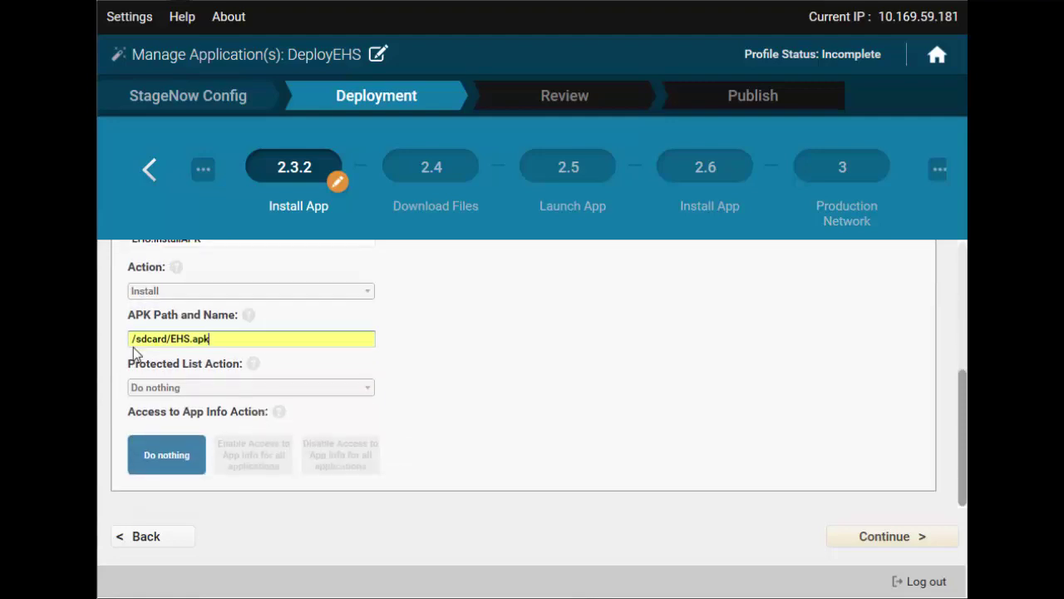
click(853, 541)
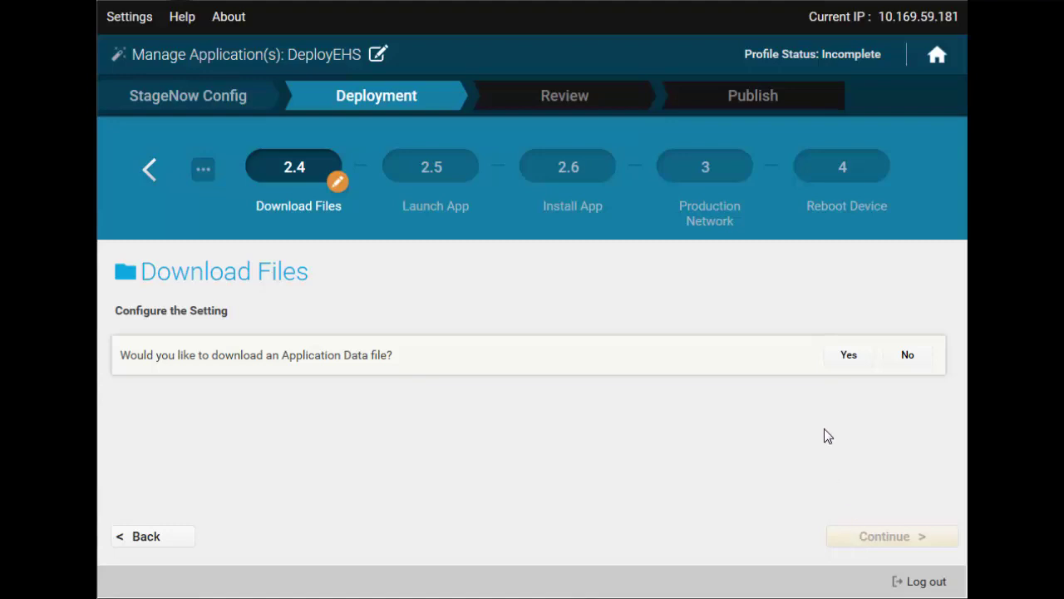
Step: Download an application data file, saving the setting as EHS.downloadConfig
click(849, 355)
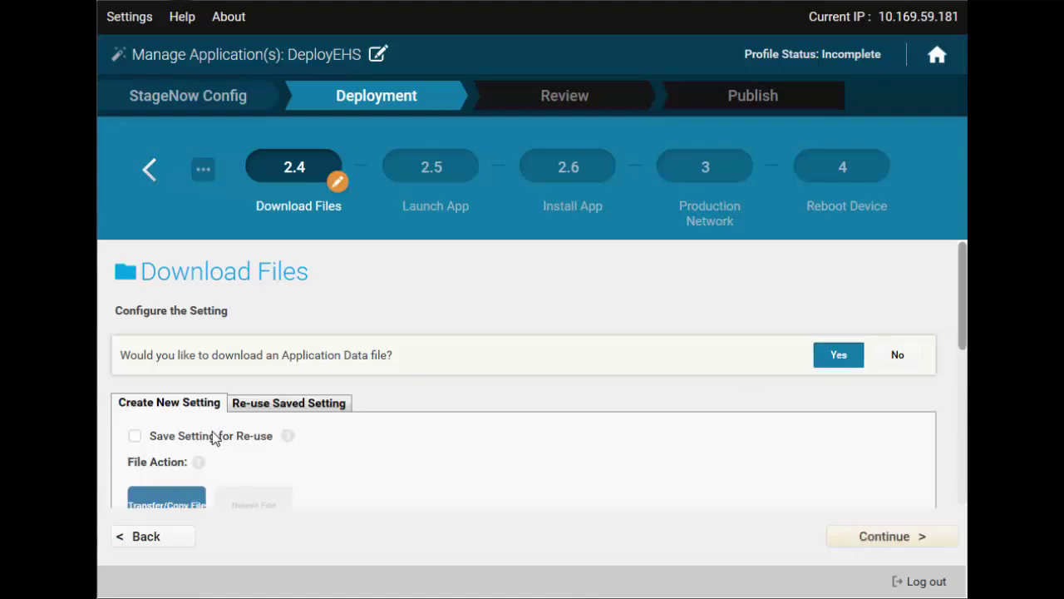
click(290, 488)
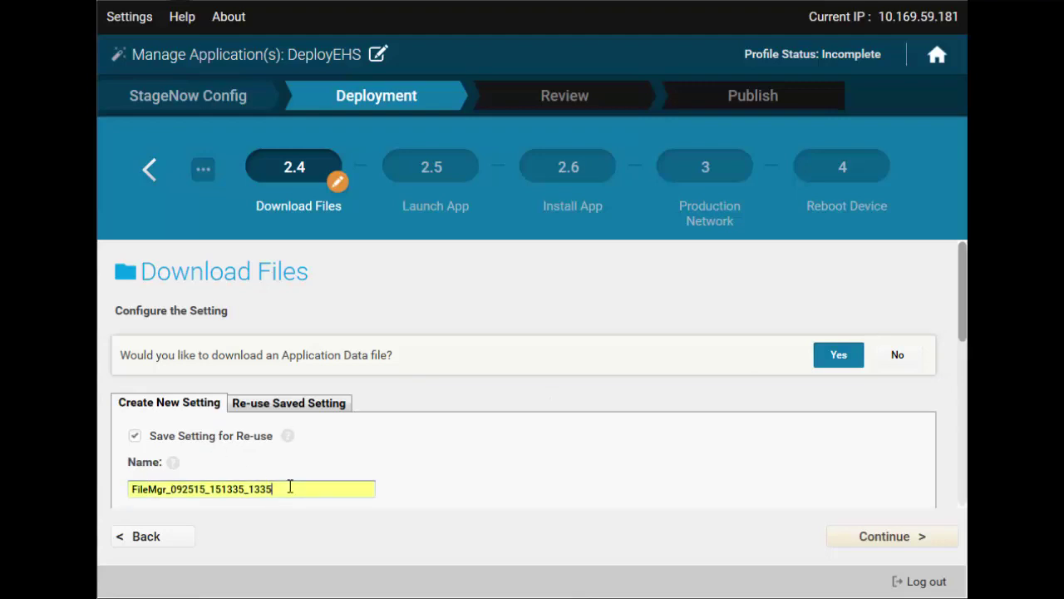
key(ctrl+a)
text(EHS.downloadConfig)
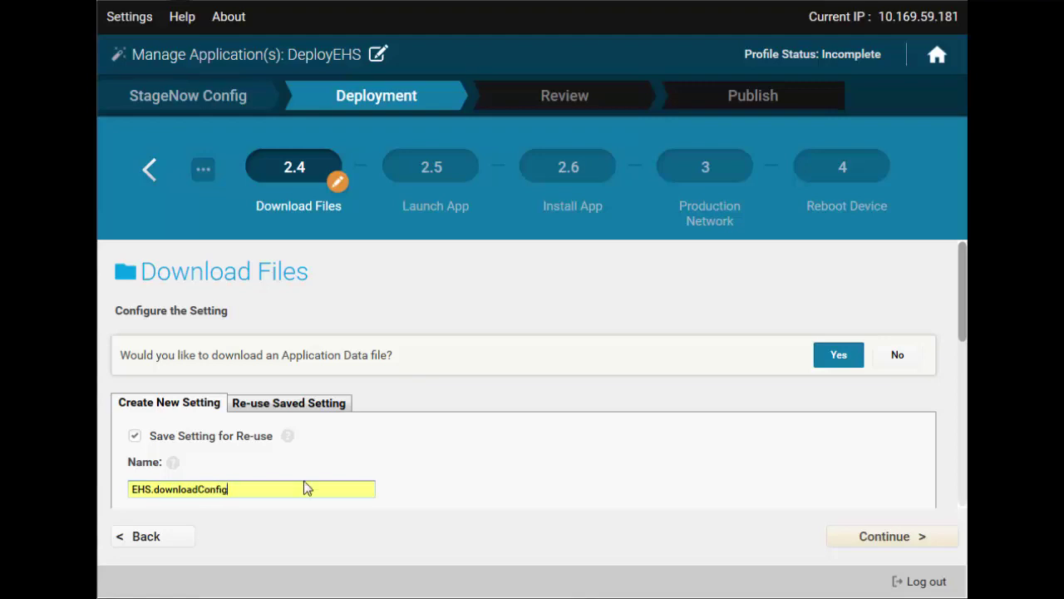
Step: Set File on Device to /enterprise/usr/enterprisehomescreen.xml
scroll(330, 475, down, 3)
click(319, 460)
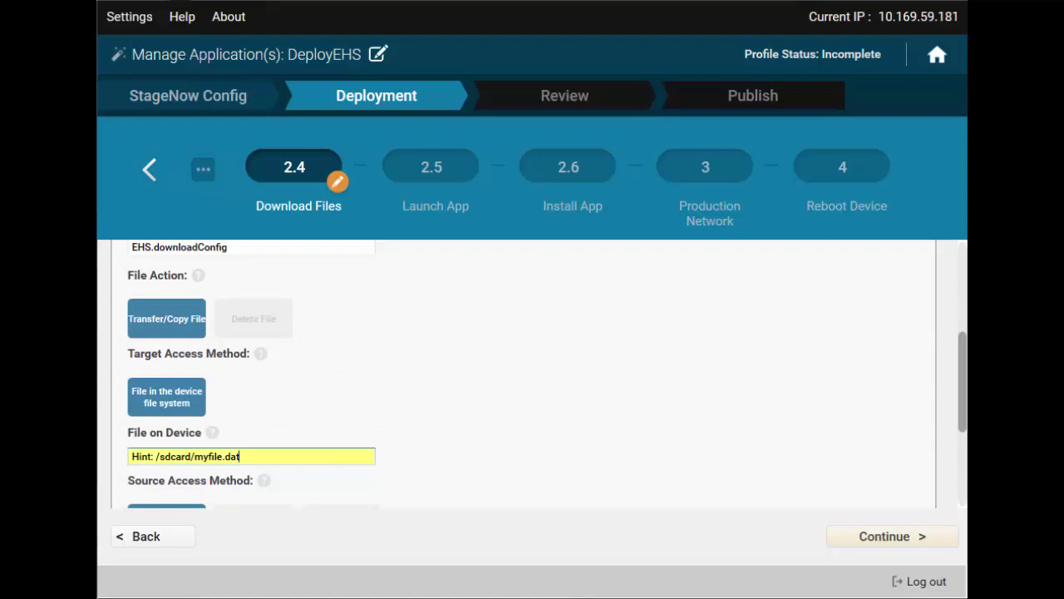
key(ctrl+a)
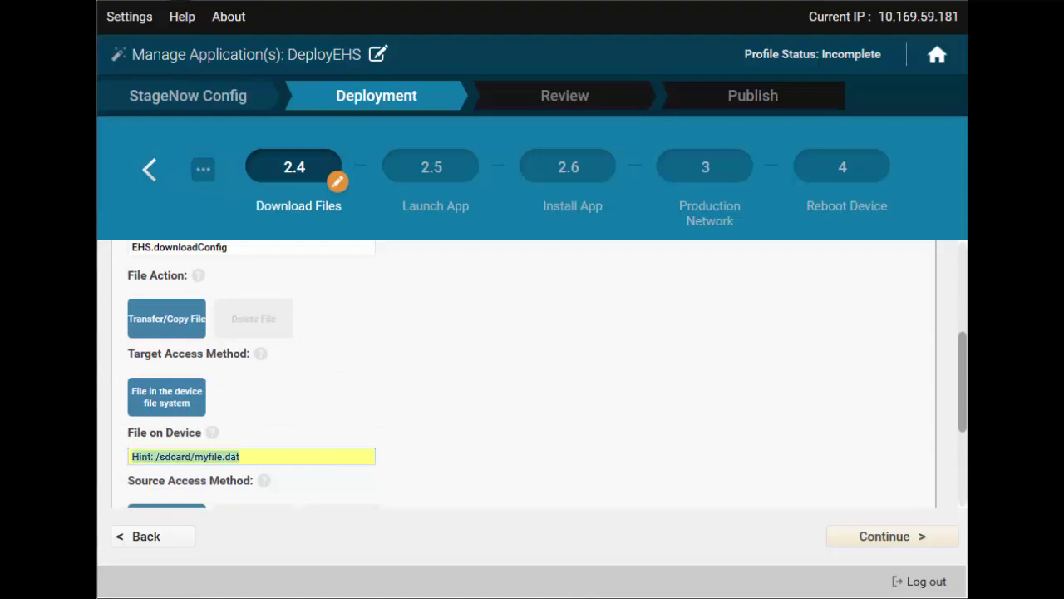
text(/enterprise/usr/enterprisehomescreen.xml)
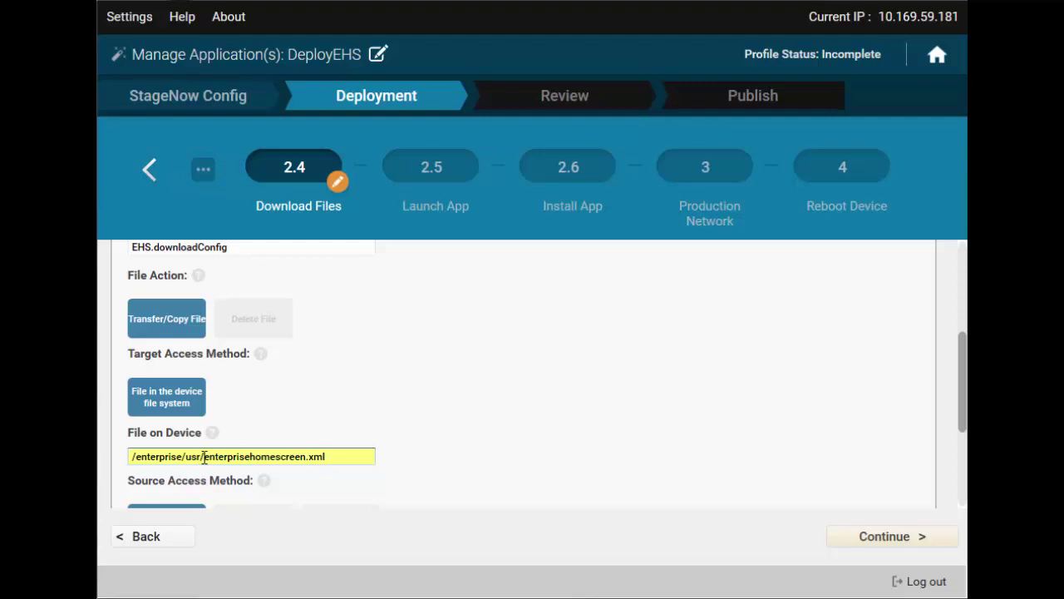
drag(203, 456, 130, 456)
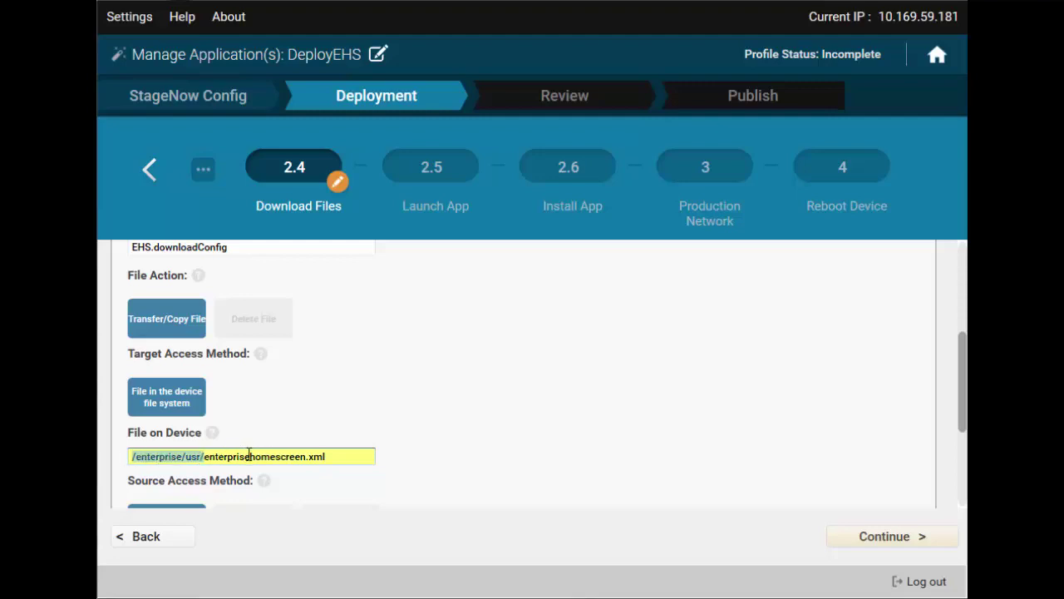
scroll(248, 456, down, 3)
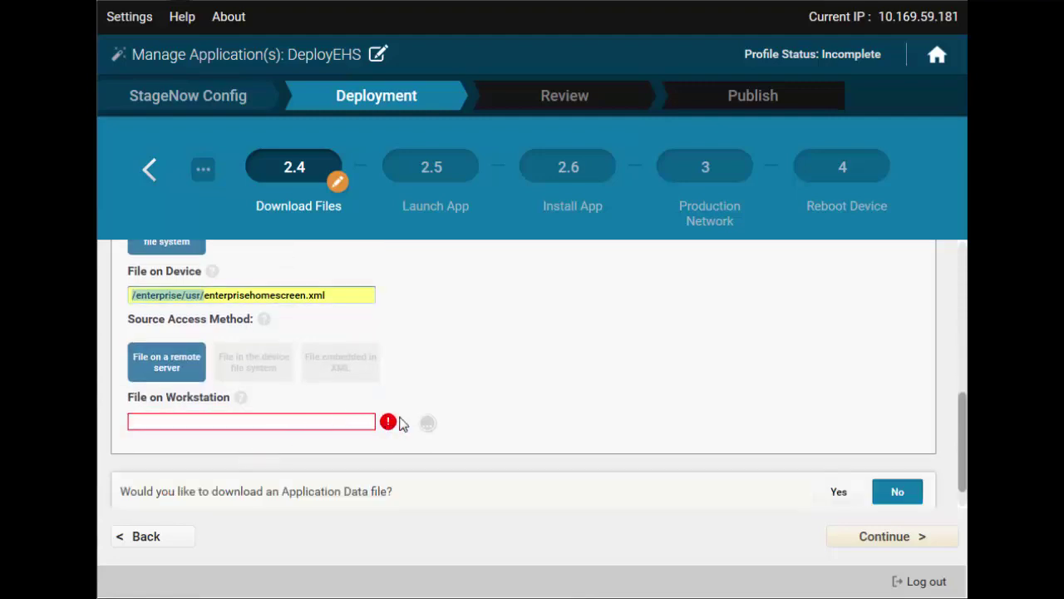
Step: Use enterprisehomescreen.xml from the workstation as the source file and continue to Launch App
click(427, 423)
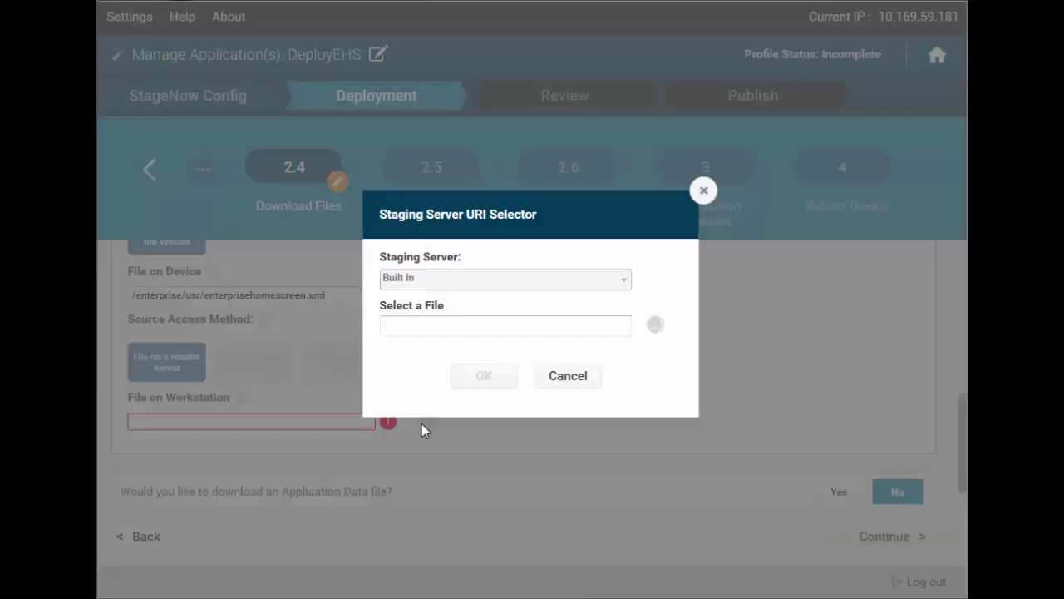
click(654, 325)
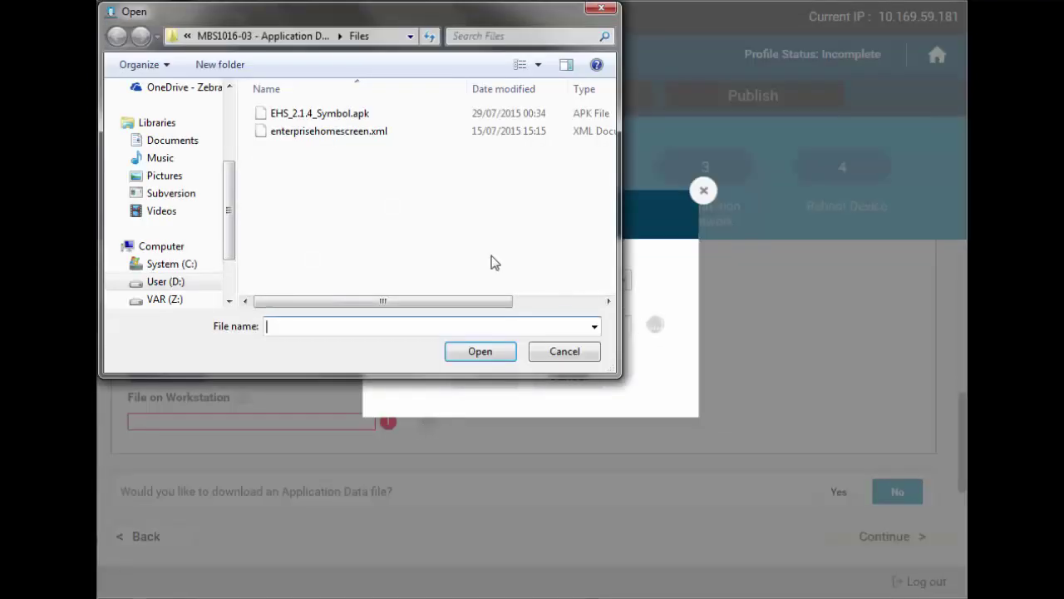
double_click(336, 133)
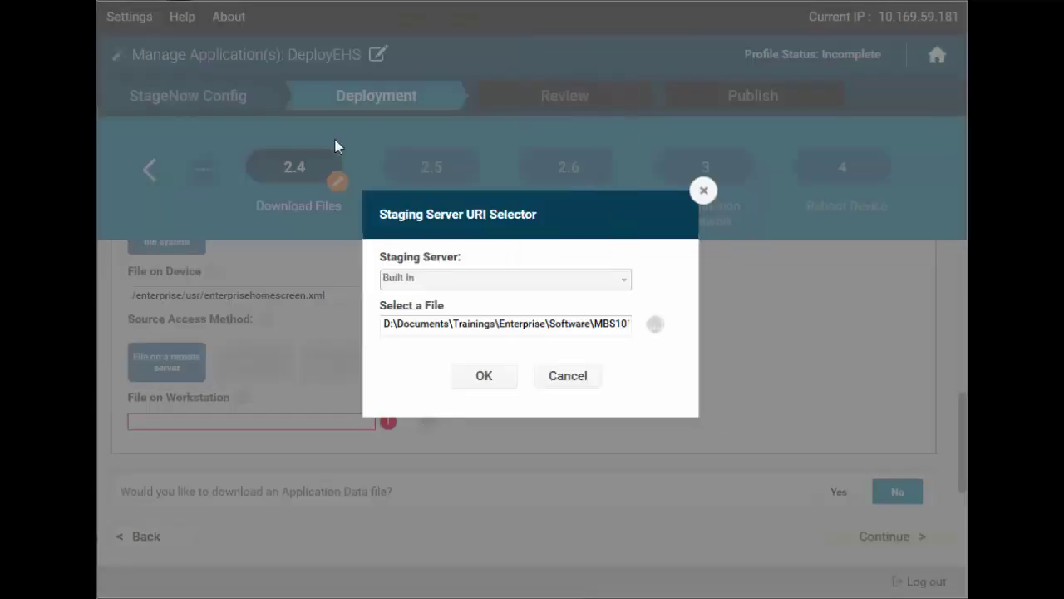
click(486, 378)
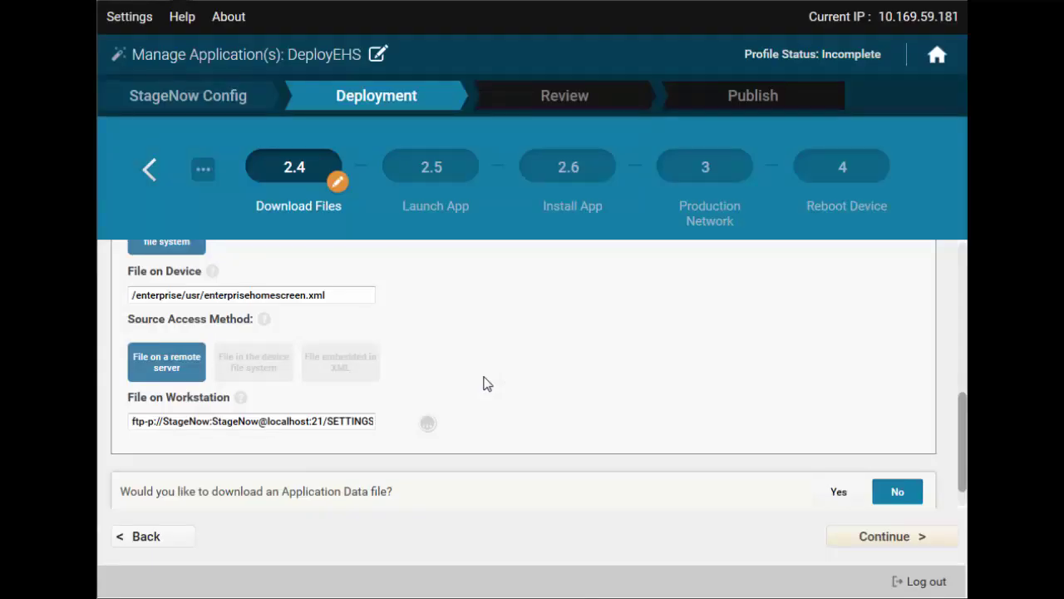
scroll(487, 383, down, 1)
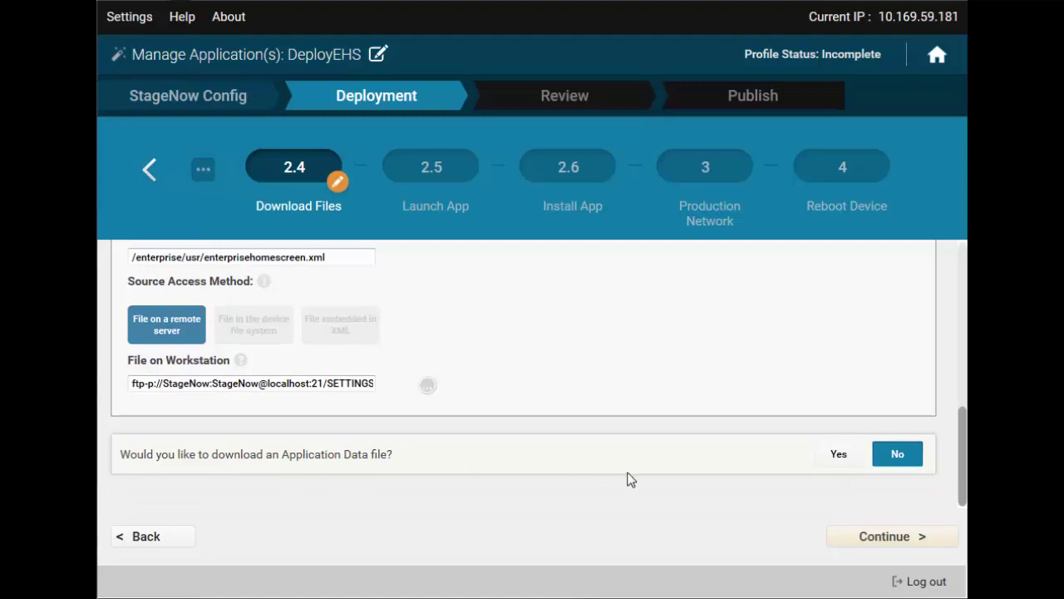
click(866, 541)
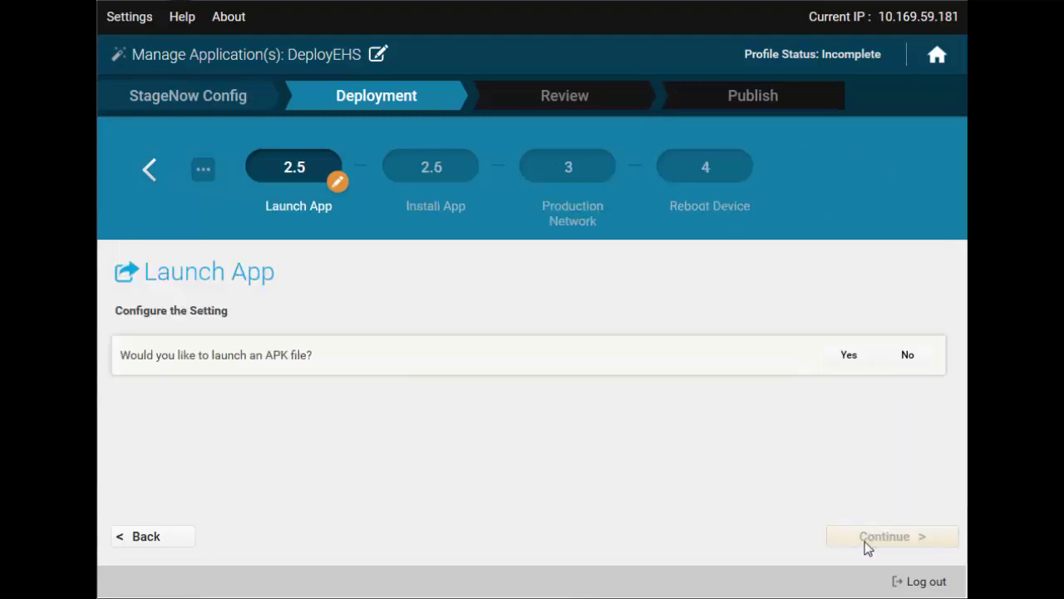
Step: Choose Yes to launch an APK and save the launch setting for re-use as EHS.run
click(849, 358)
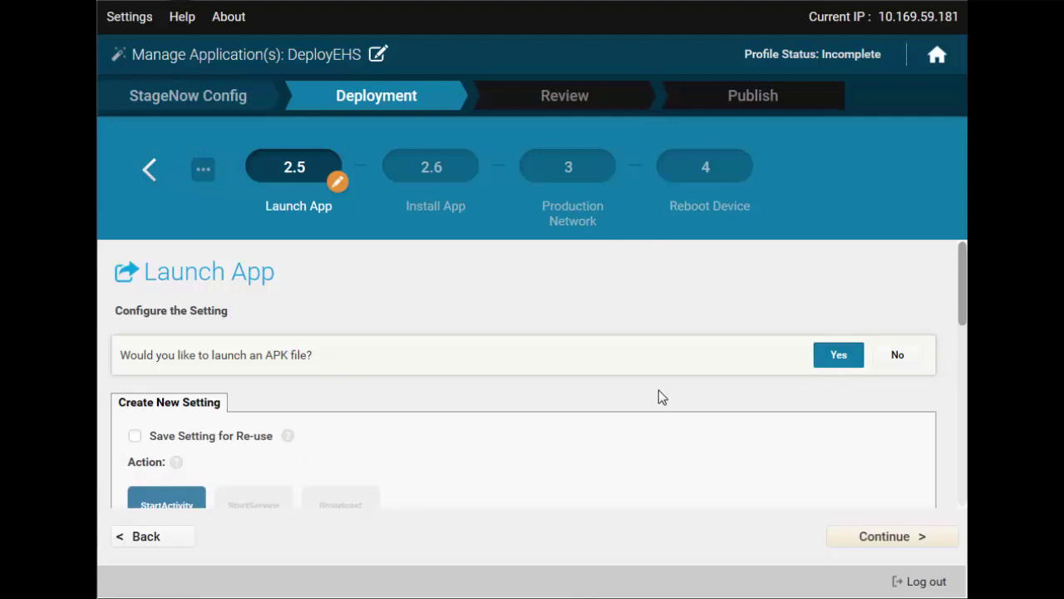
scroll(658, 391, down, 1)
click(134, 396)
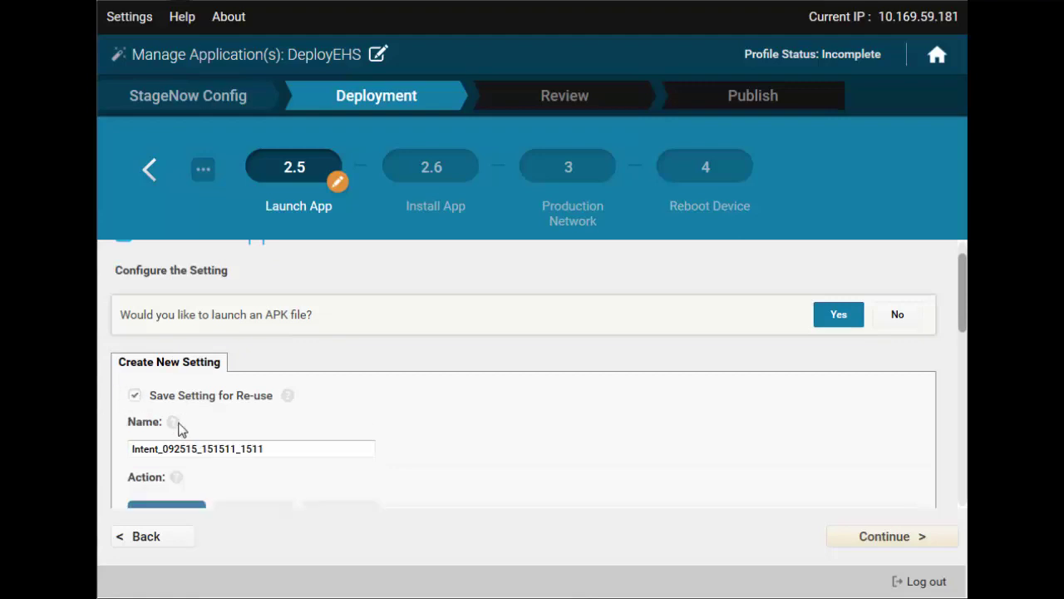
double_click(198, 448)
text(EHS.run)
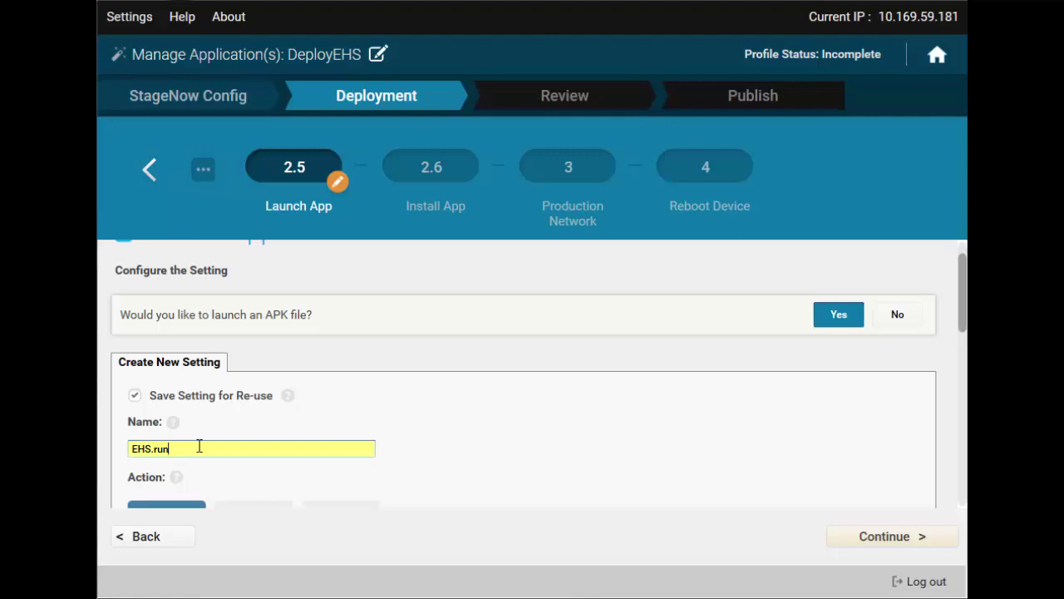
scroll(199, 447, down, 3)
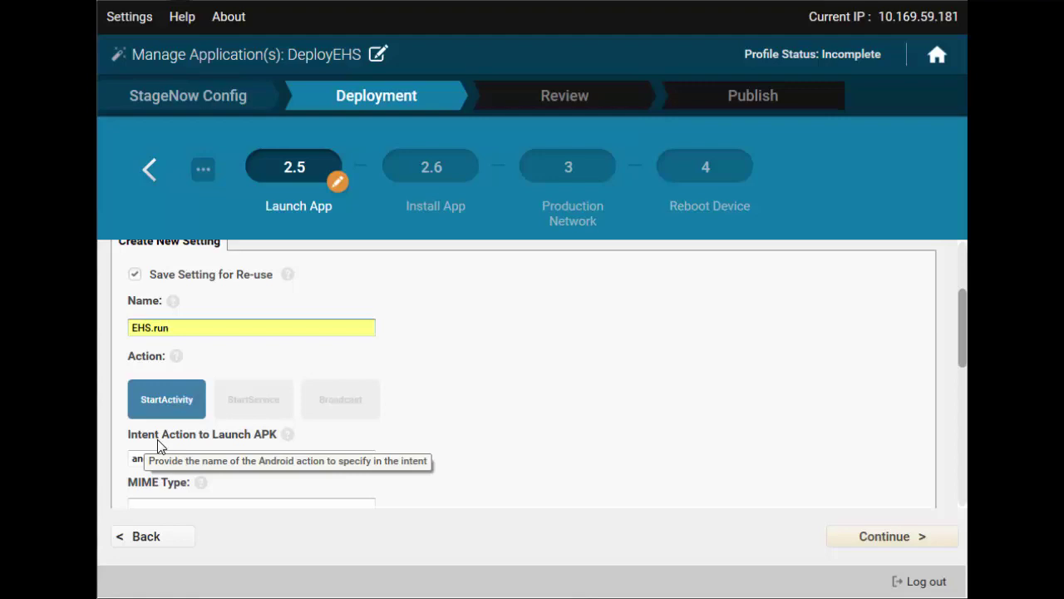
Step: Enter package com.symbol.enterprisehomescreen and class com.symbol.enterprisehomescreen.HomeScreenActivity as the launch target
scroll(158, 446, down, 3)
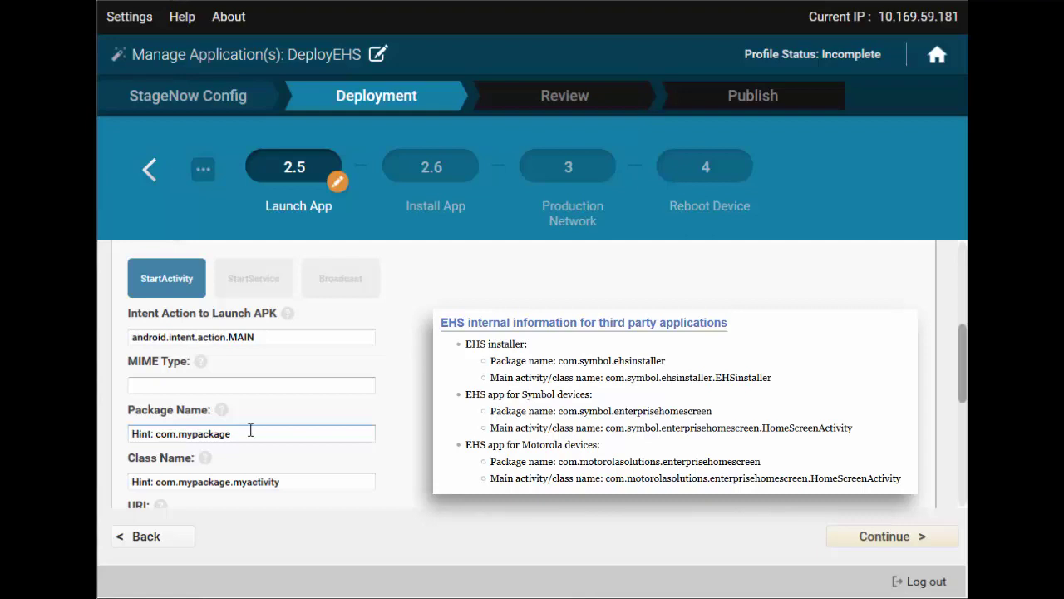
click(172, 436)
text(com.symbol.enterprisehomescreen)
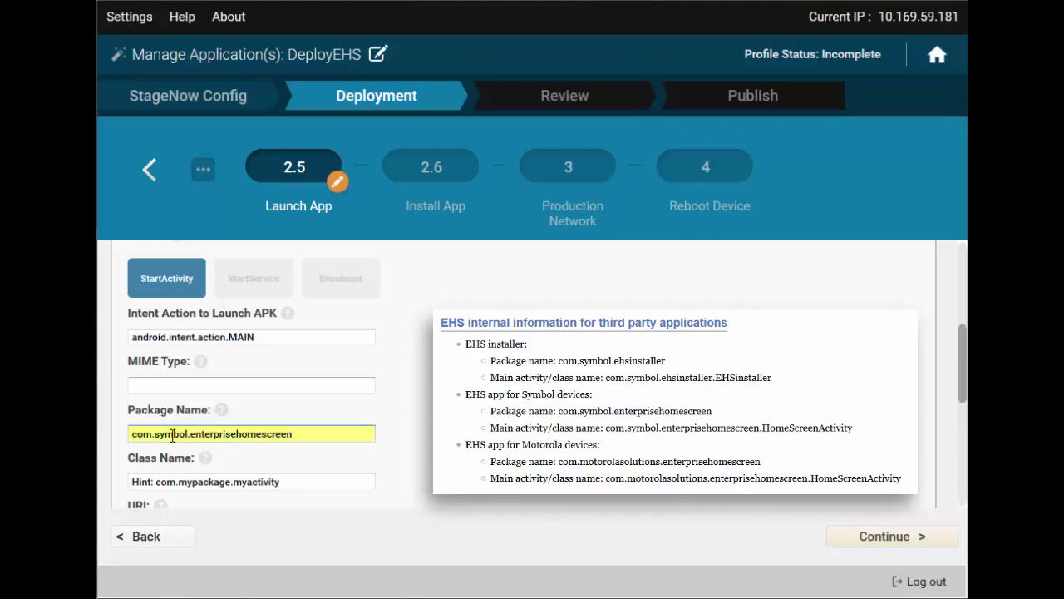
key(Tab)
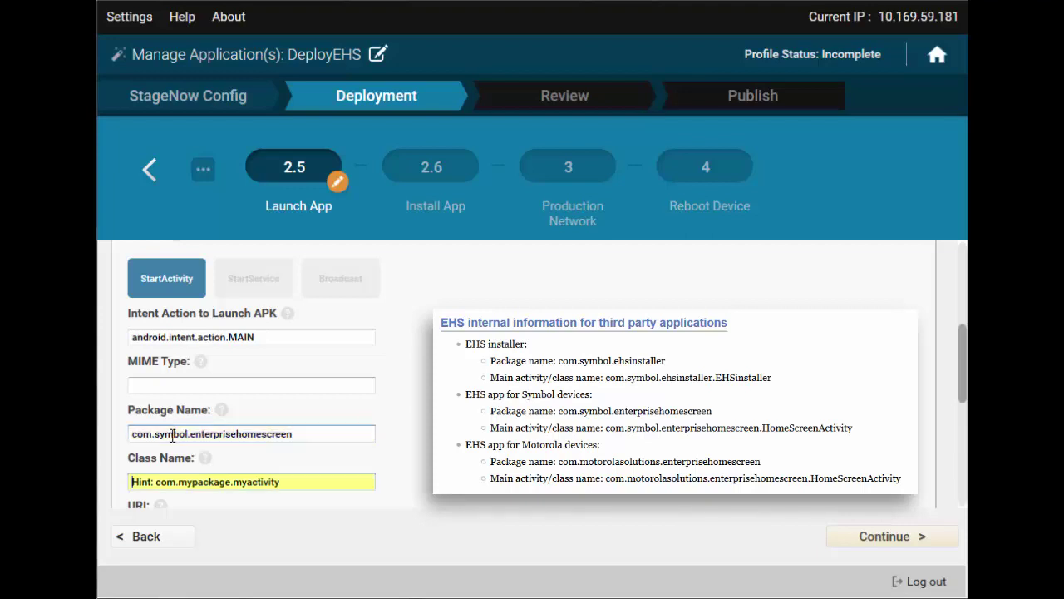
key(ctrl+a)
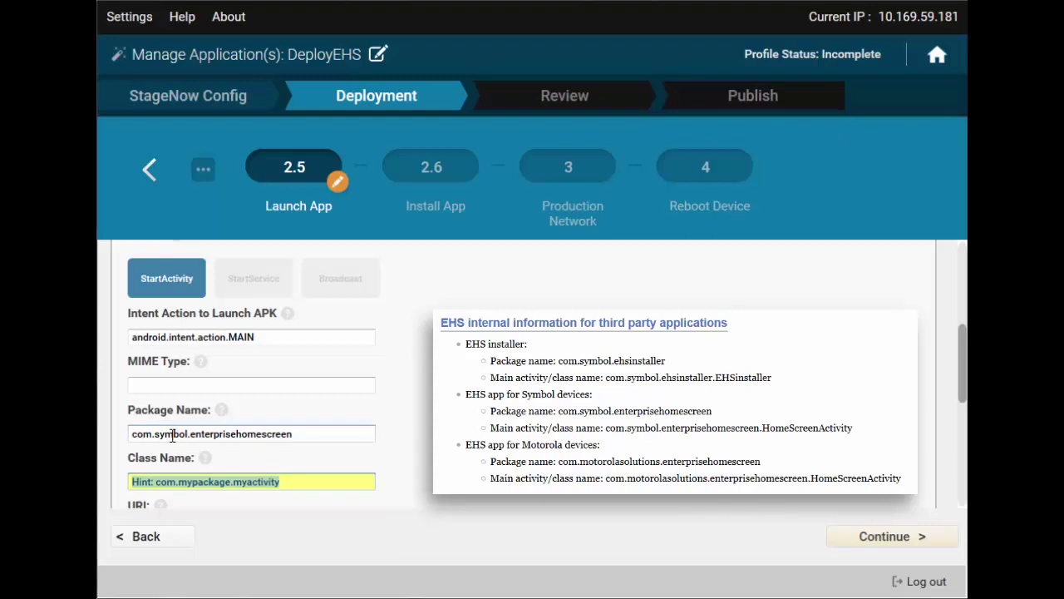
text(com.symbol.enterprisehomescreen.HomeScreenActivity)
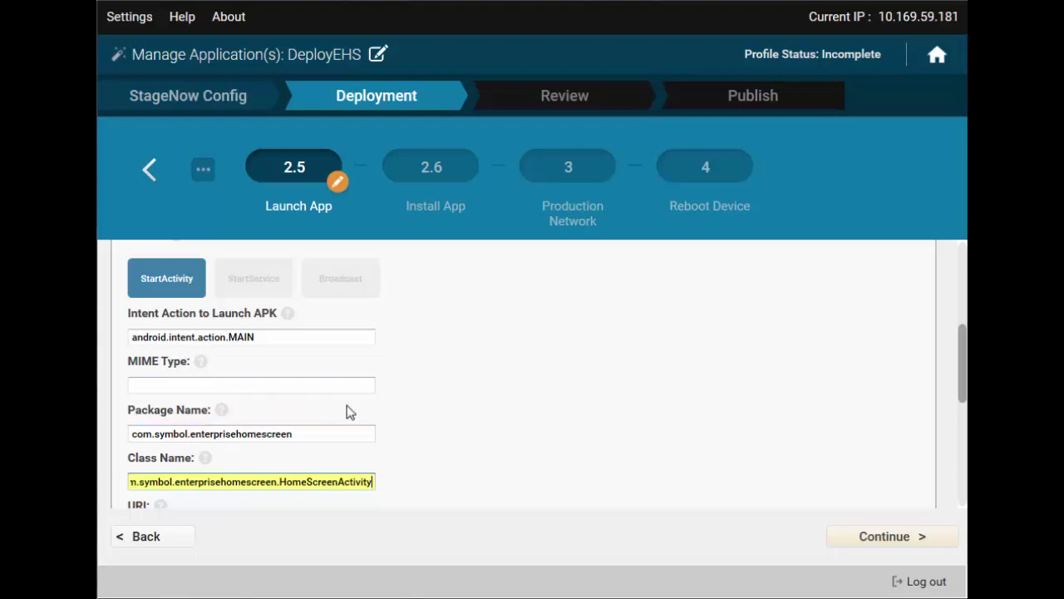
scroll(349, 412, down, 5)
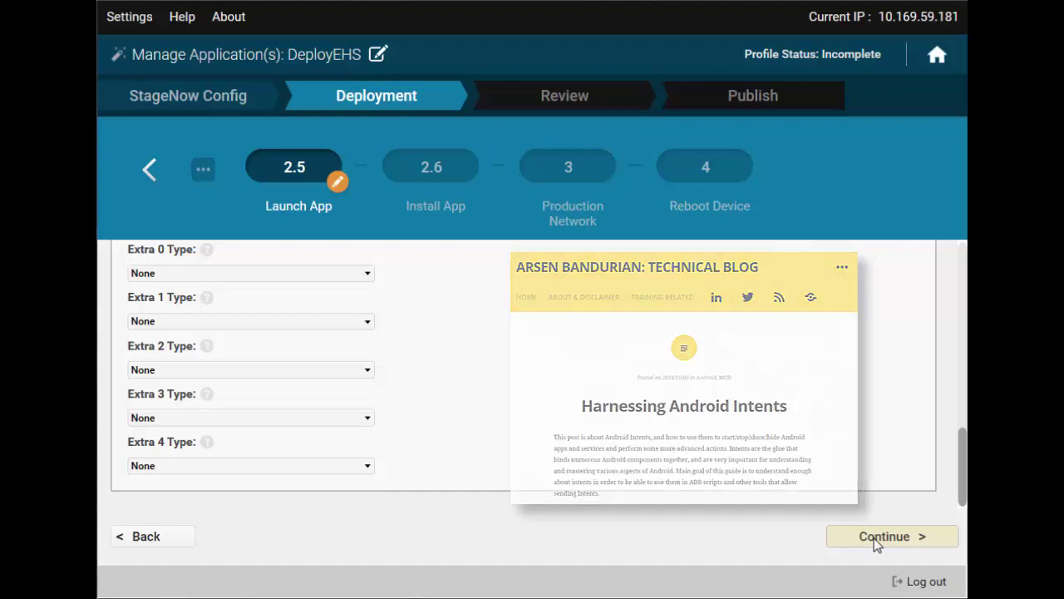
Step: Continue past the Launch App step and answer No to installing another application
click(883, 537)
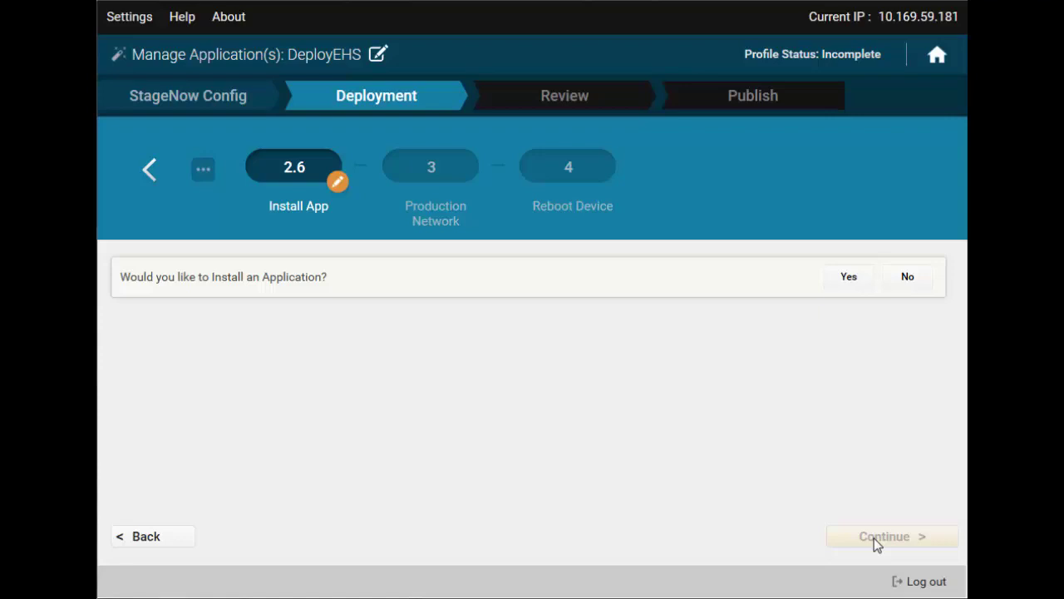
click(917, 275)
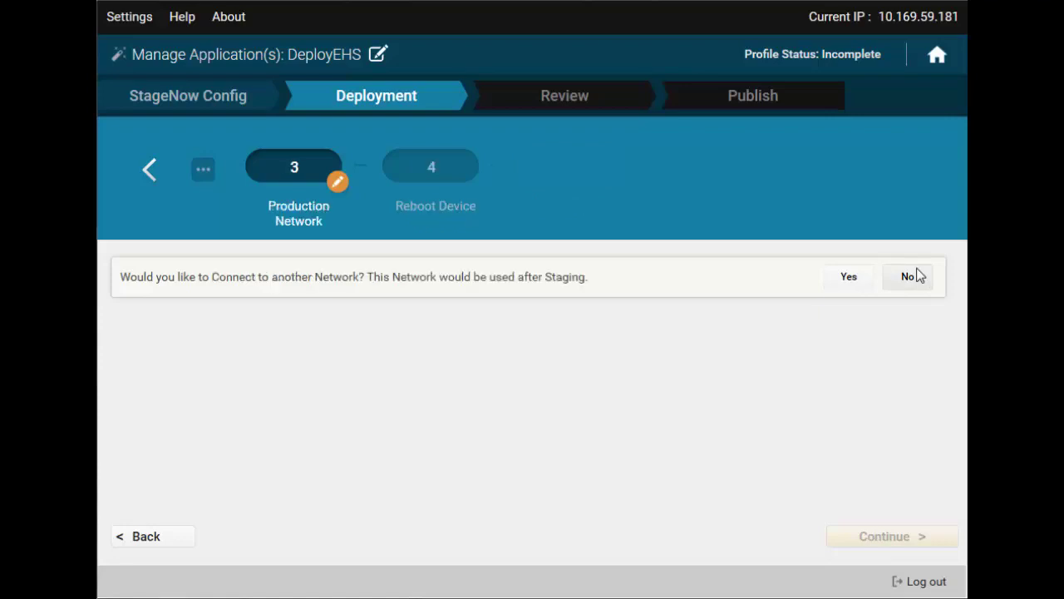